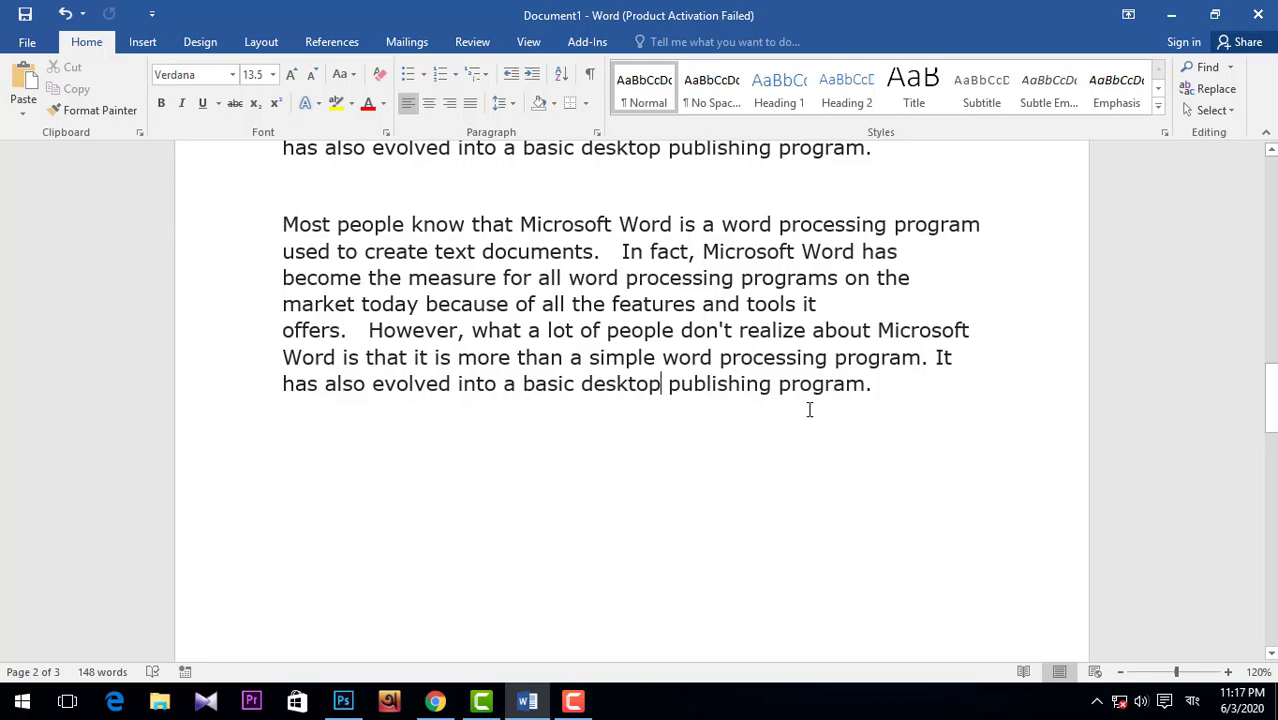
# Step: Paste the Verdana paragraph copy with Ctrl+V, then open the Go To tab with Ctrl+G
pyautogui.hotkey('ctrl', 'v')
pyautogui.scroll(-2, 797, 417)
pyautogui.scroll(2, 700, 374)
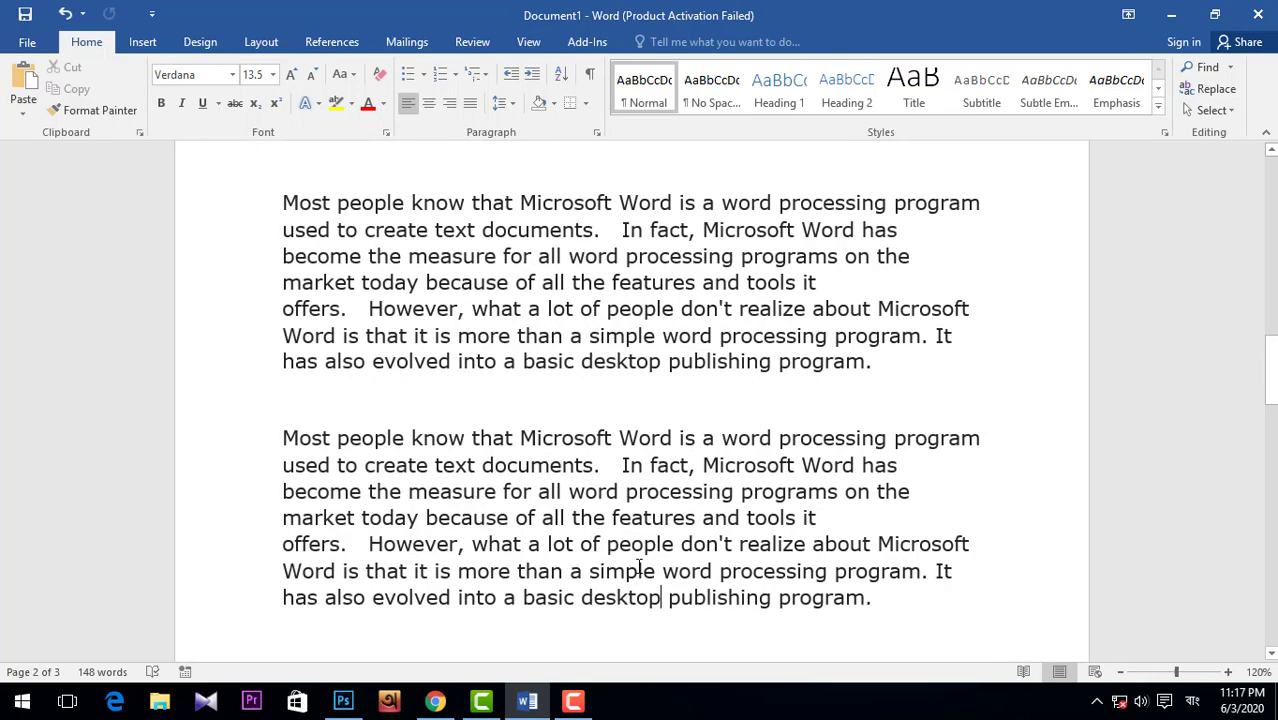
pyautogui.hotkey('ctrl', 'g')
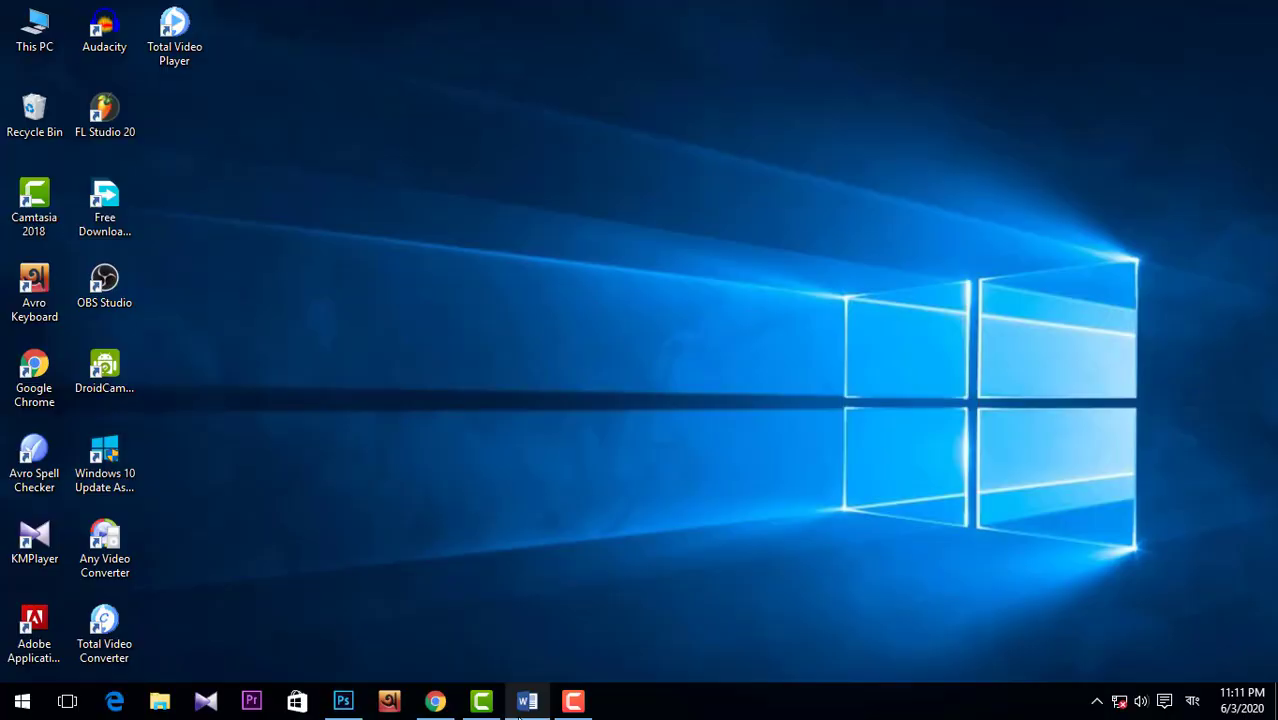
# Step: Restore the Word document window from its taskbar icon
pyautogui.click(525, 701)
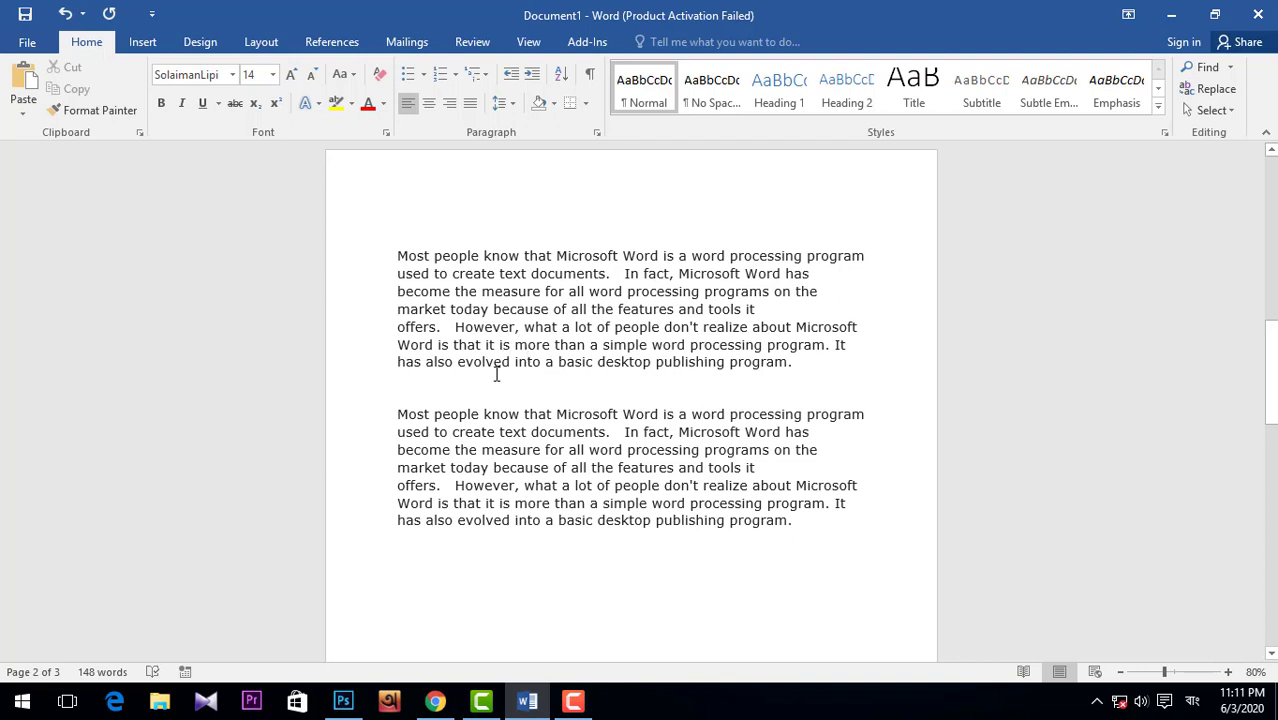
# Step: Zoom the document view from 80% to 120% and place the caret in the first paragraph
pyautogui.scroll(1, 496, 374)
pyautogui.scroll(1, 496, 374)
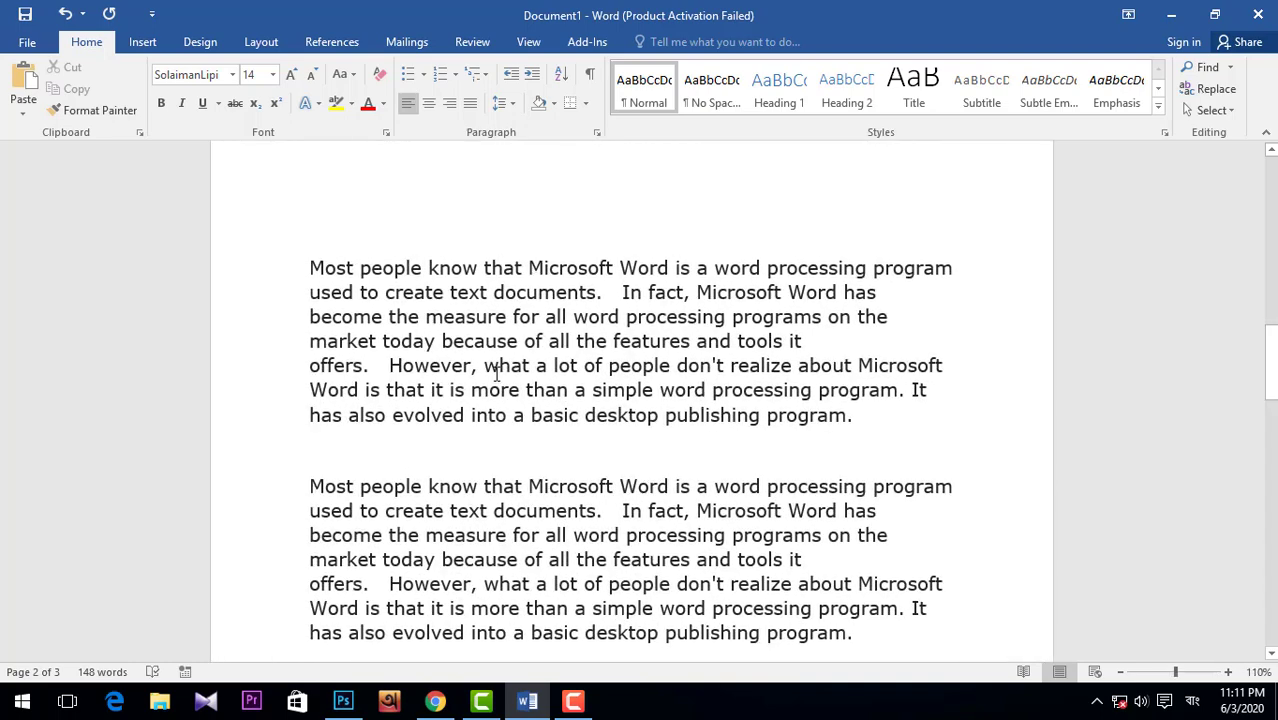
pyautogui.scroll(1, 496, 374)
pyautogui.scroll(1, 496, 374)
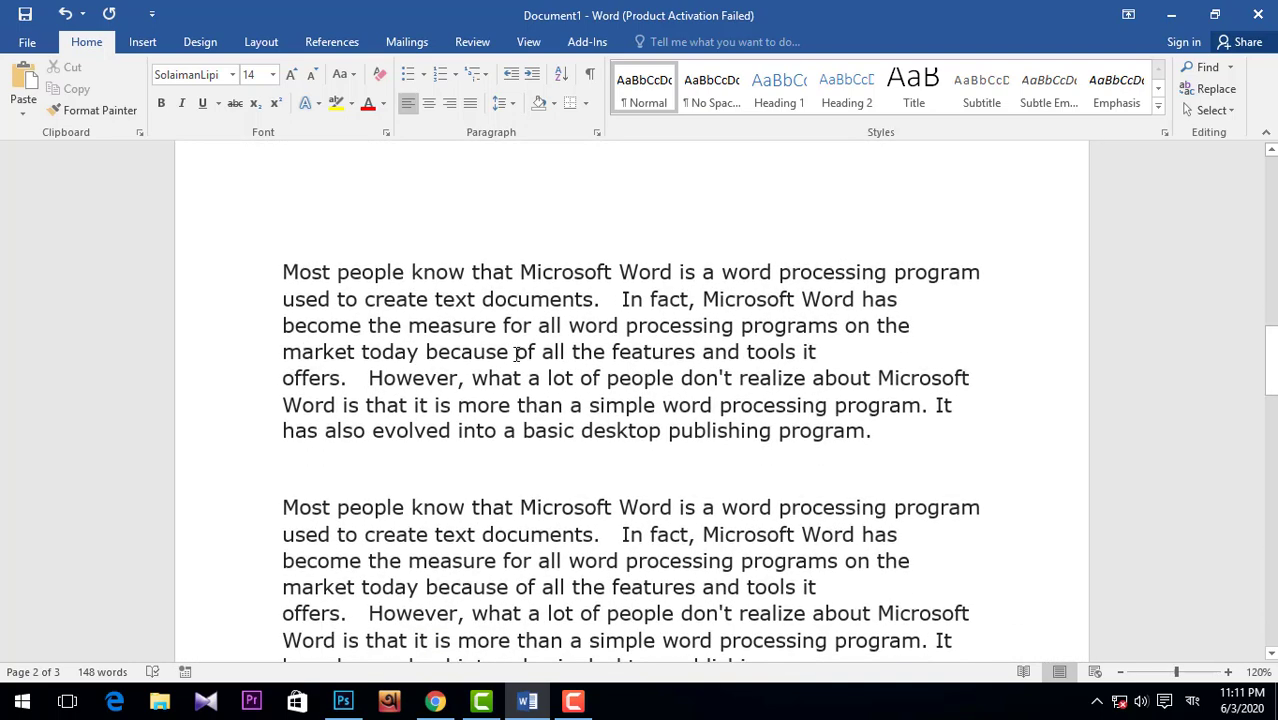
pyautogui.scroll(-2, 516, 354)
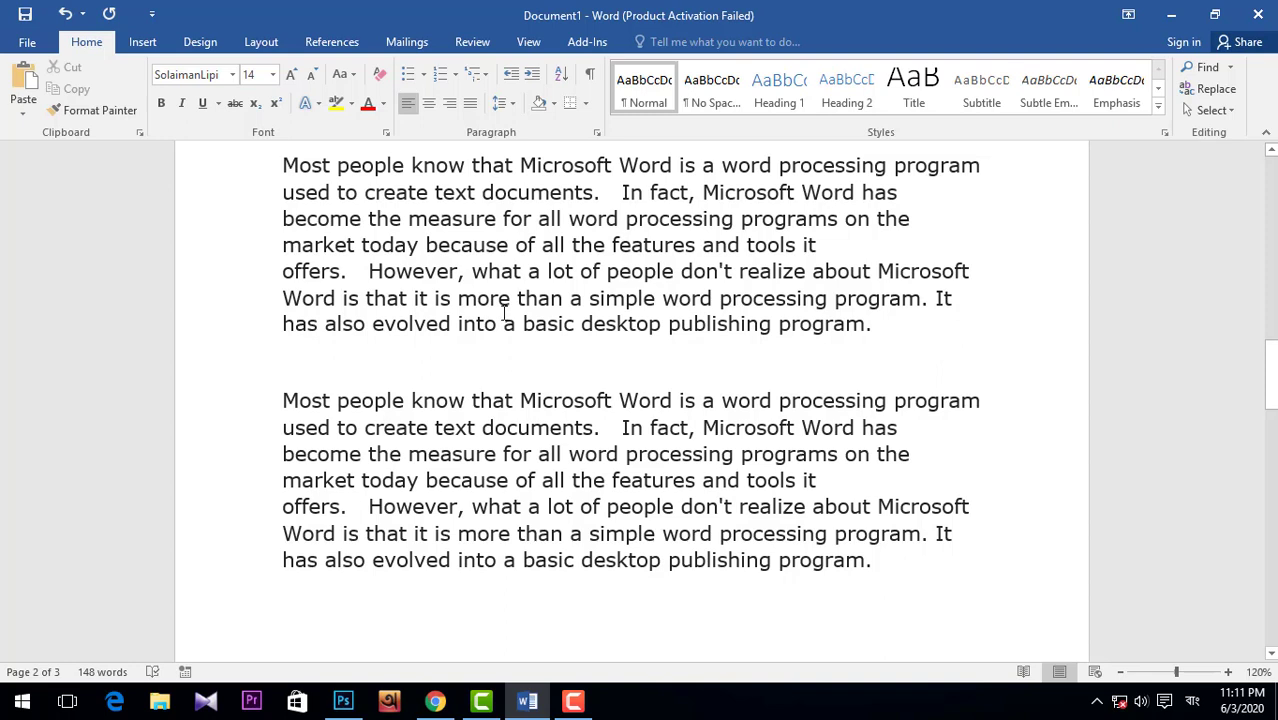
pyautogui.scroll(2, 504, 312)
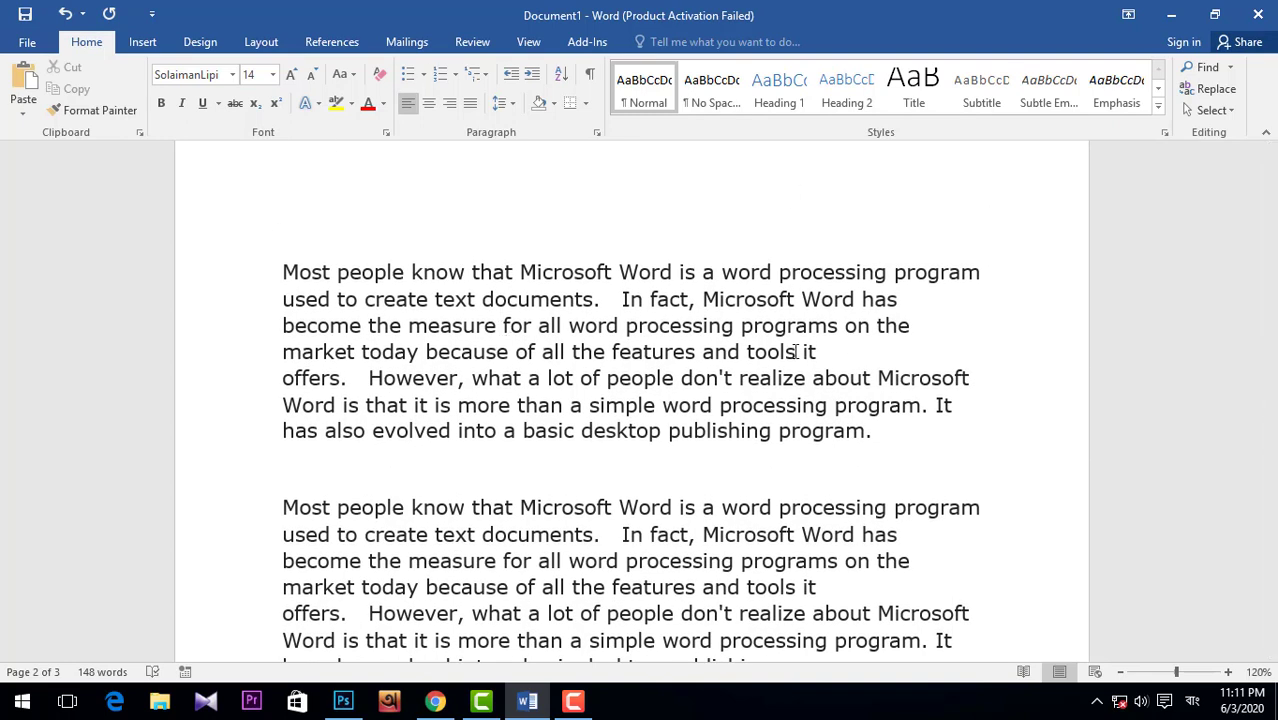
pyautogui.click(585, 326)
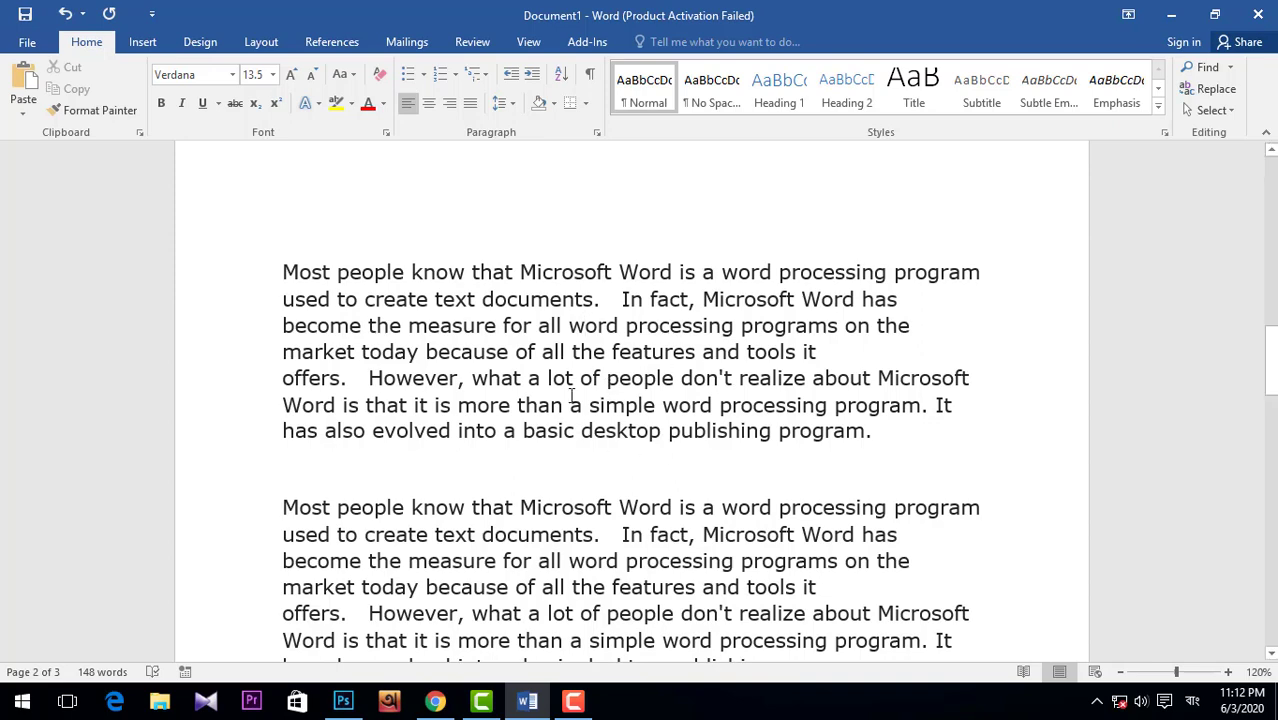
pyautogui.scroll(-1, 566, 399)
pyautogui.scroll(-1, 692, 291)
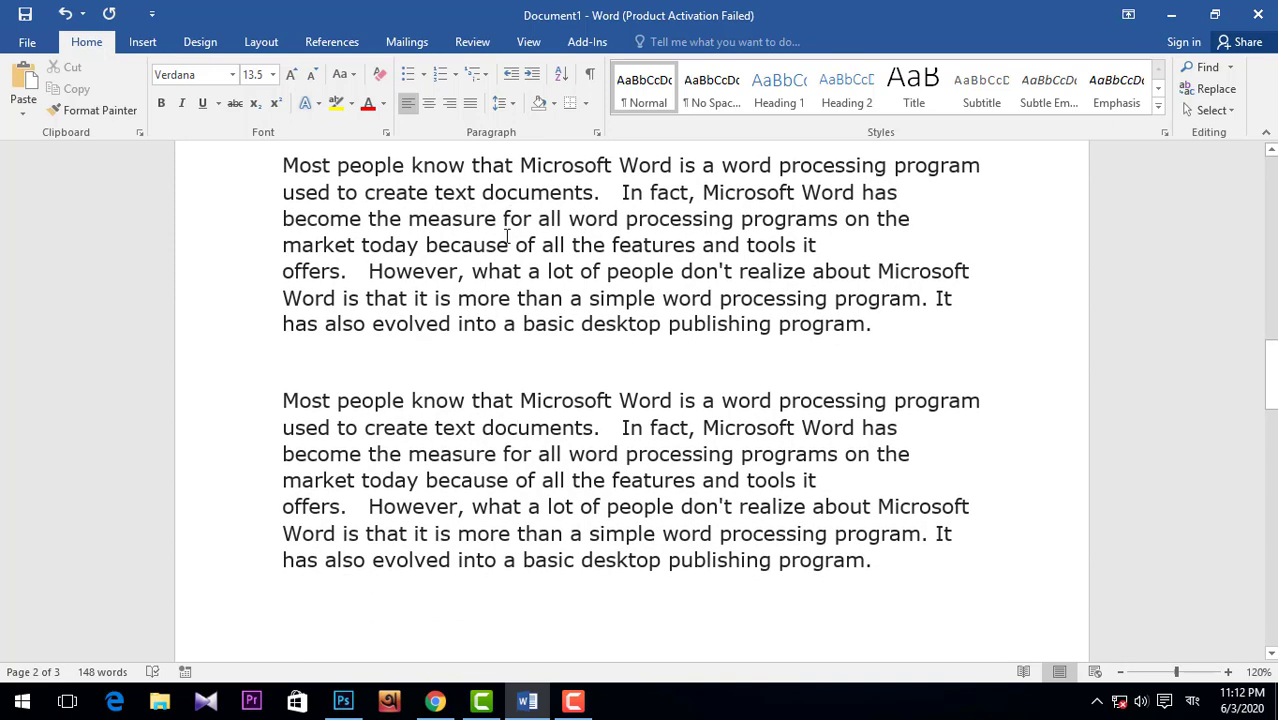
# Step: Set the caret before 'what' in the first paragraph, then step it up a line and back down
pyautogui.click(473, 271)
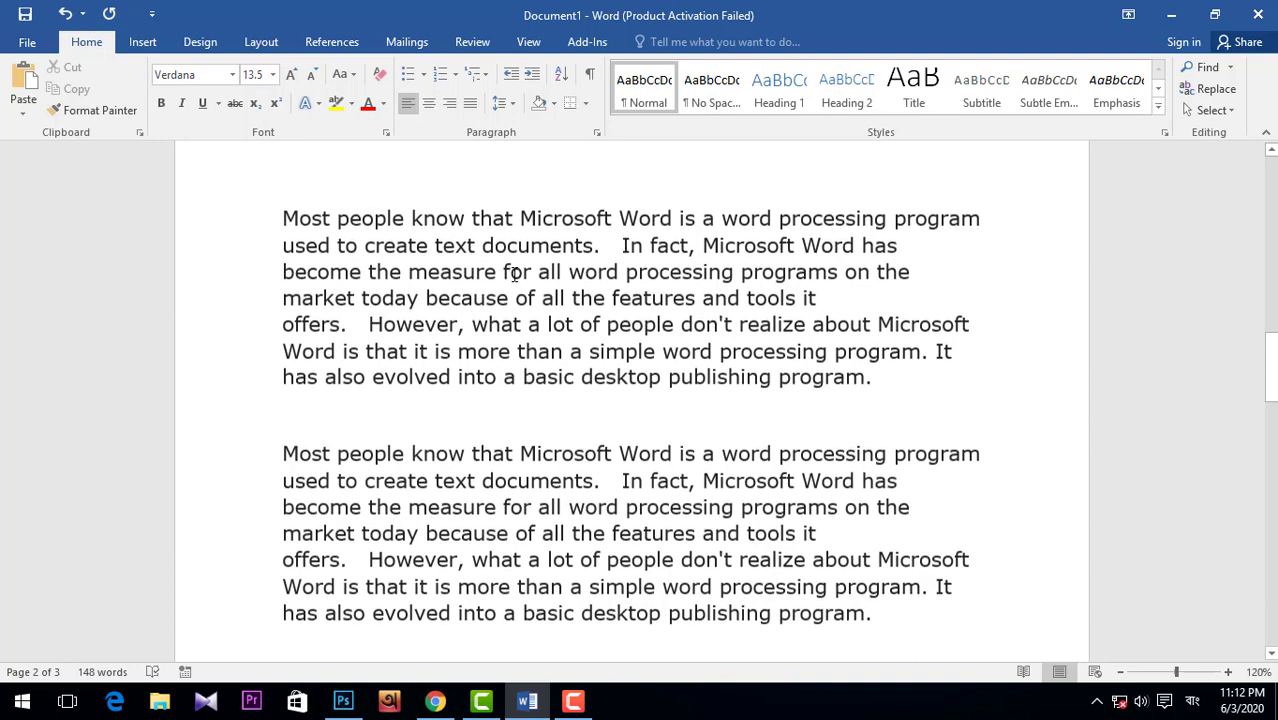
pyautogui.scroll(1, 515, 273)
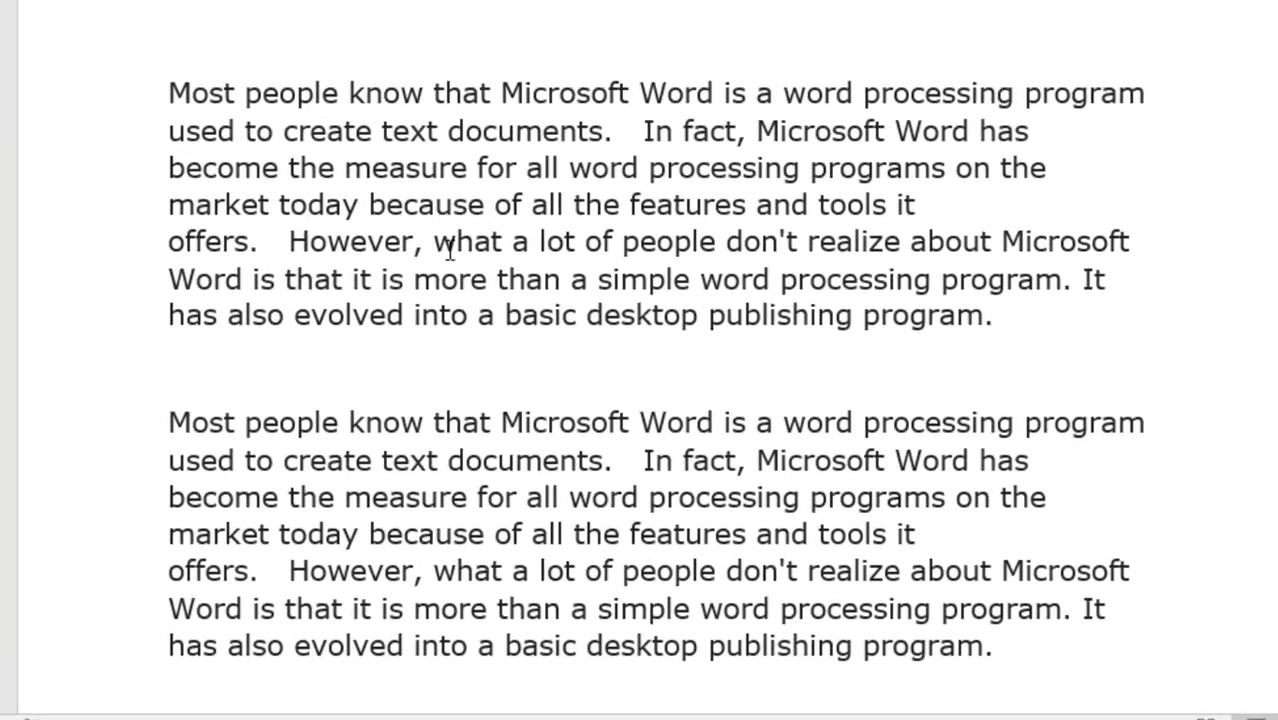
pyautogui.press('Up')
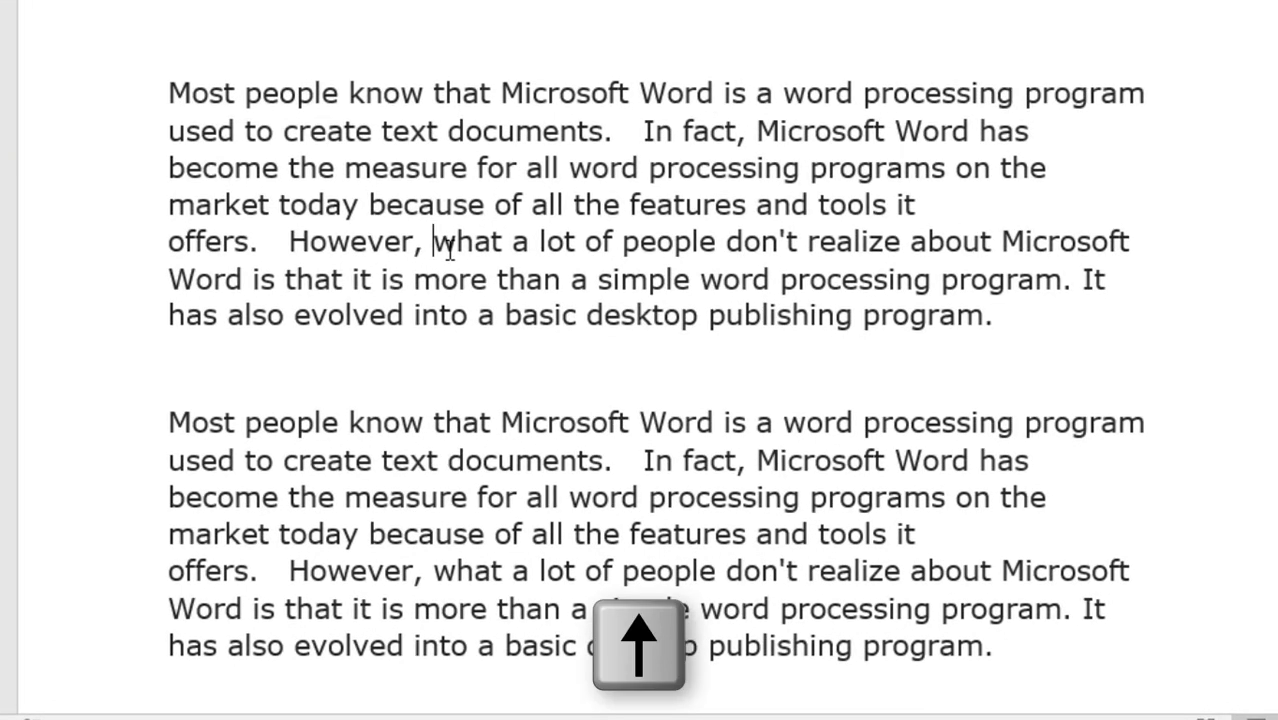
pyautogui.press('Up')
pyautogui.press('Down')
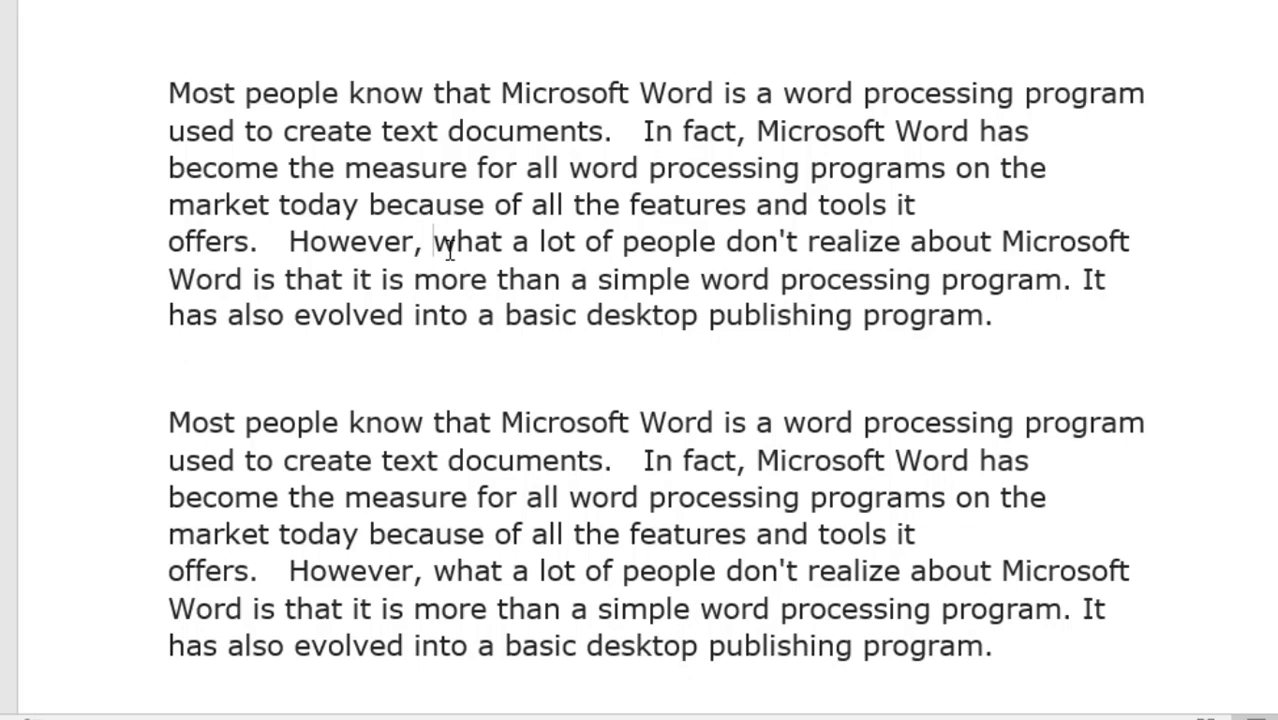
pyautogui.scroll(-2, 700, 340)
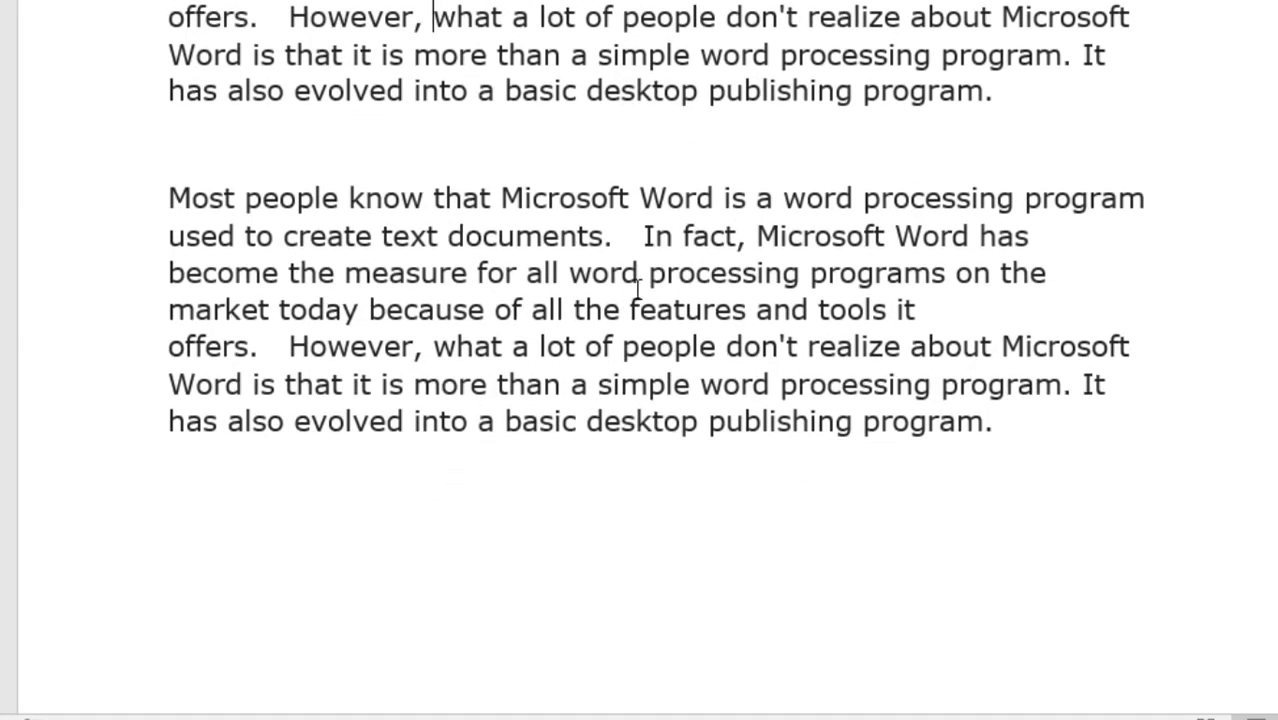
# Step: Put the caret just before 'Microsoft' in the second paragraph and jump one word ahead to 'Word'
pyautogui.doubleClick(790, 236)
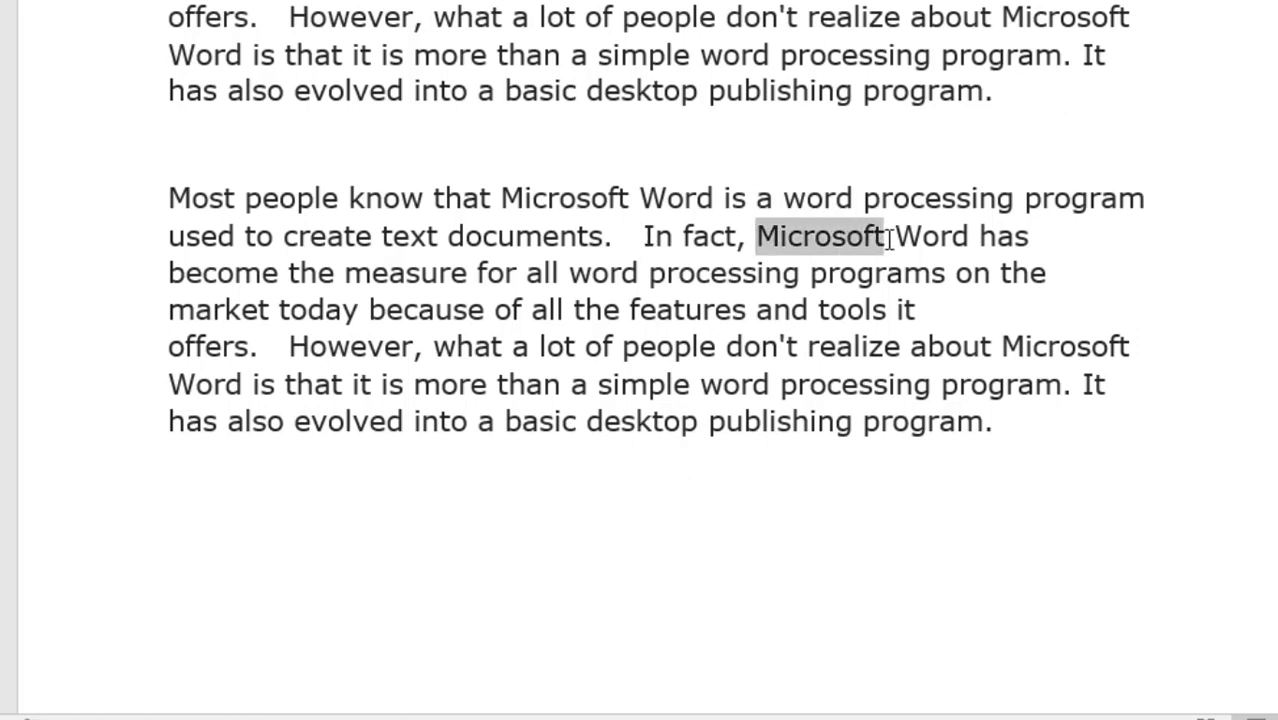
pyautogui.click(820, 236)
pyautogui.doubleClick(822, 236)
pyautogui.click(774, 238)
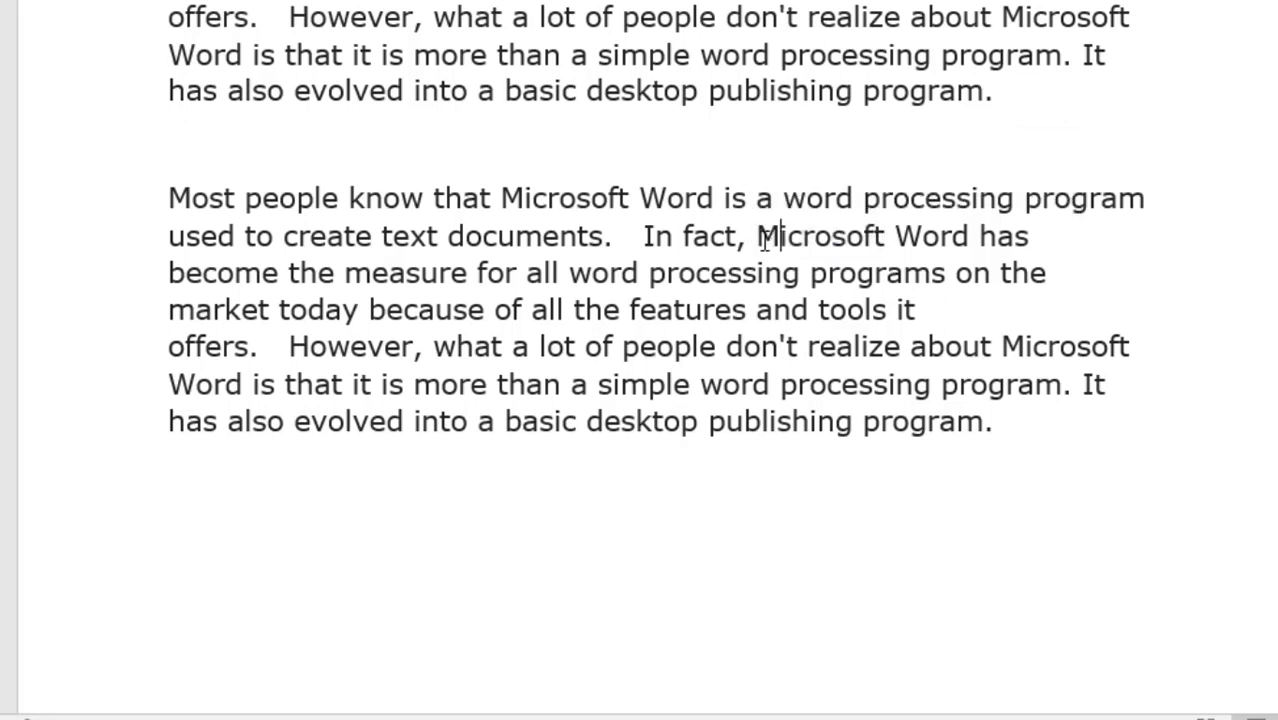
pyautogui.click(760, 237)
pyautogui.press('ctrl')
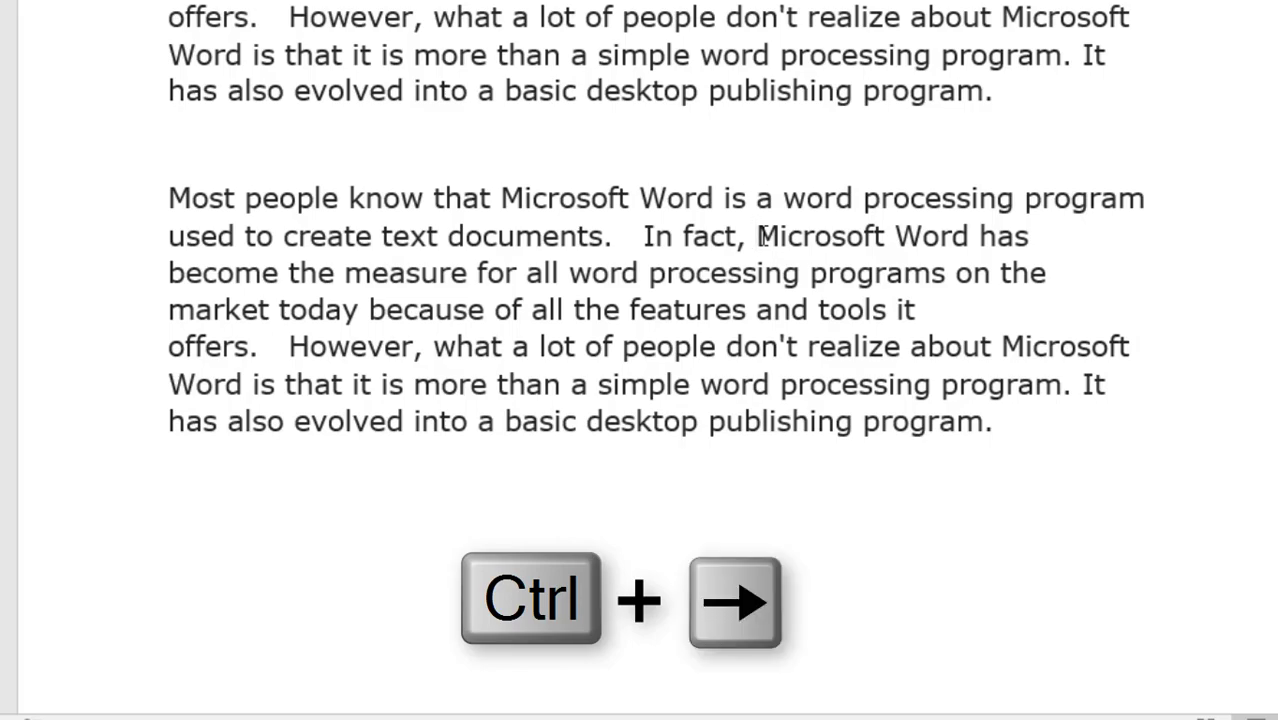
pyautogui.hotkey('ctrl', 'Right')
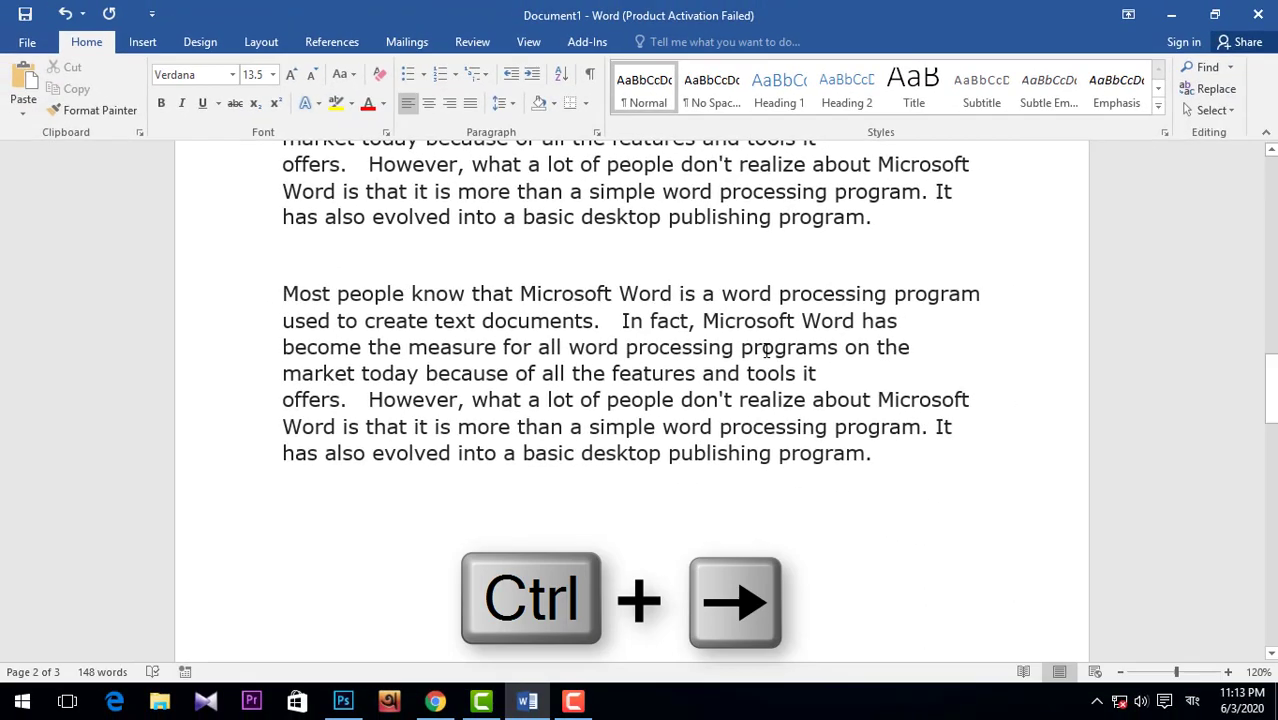
# Step: Move the caret back from 'Word' to 'Microsoft', then word-jump forward to 'Word' again
pyautogui.scroll(2, 766, 350)
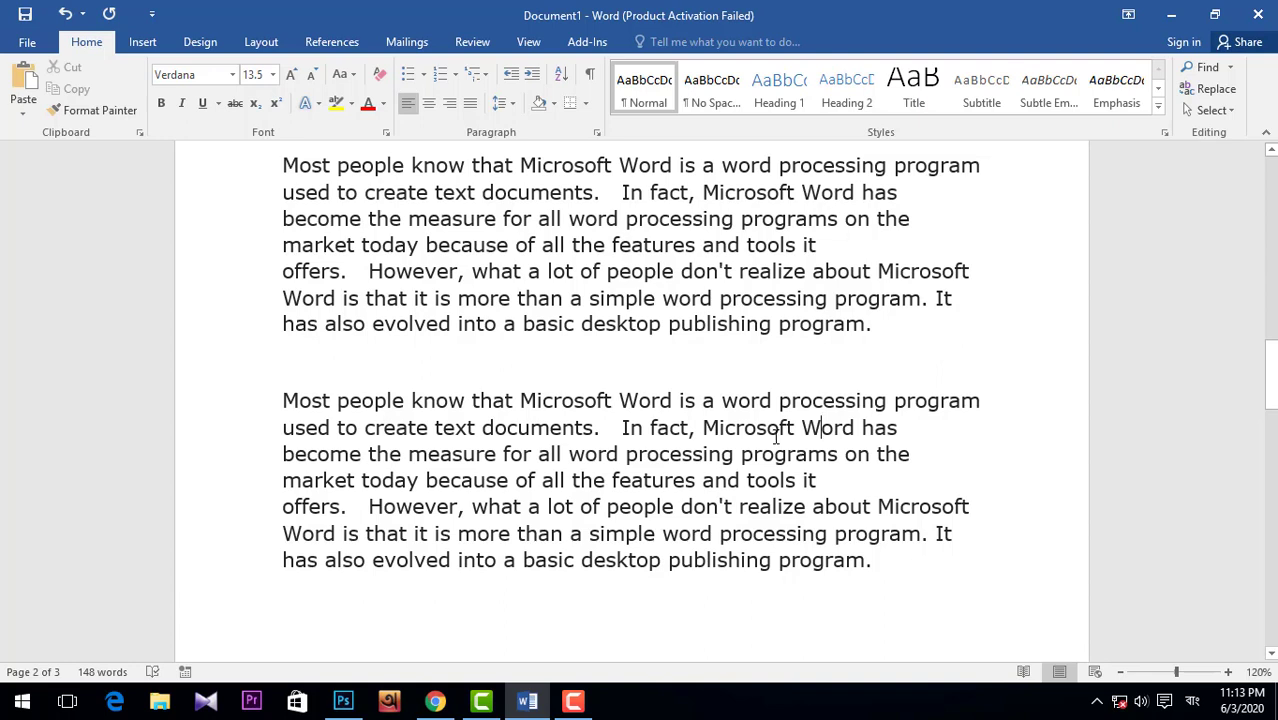
pyautogui.press('Left')
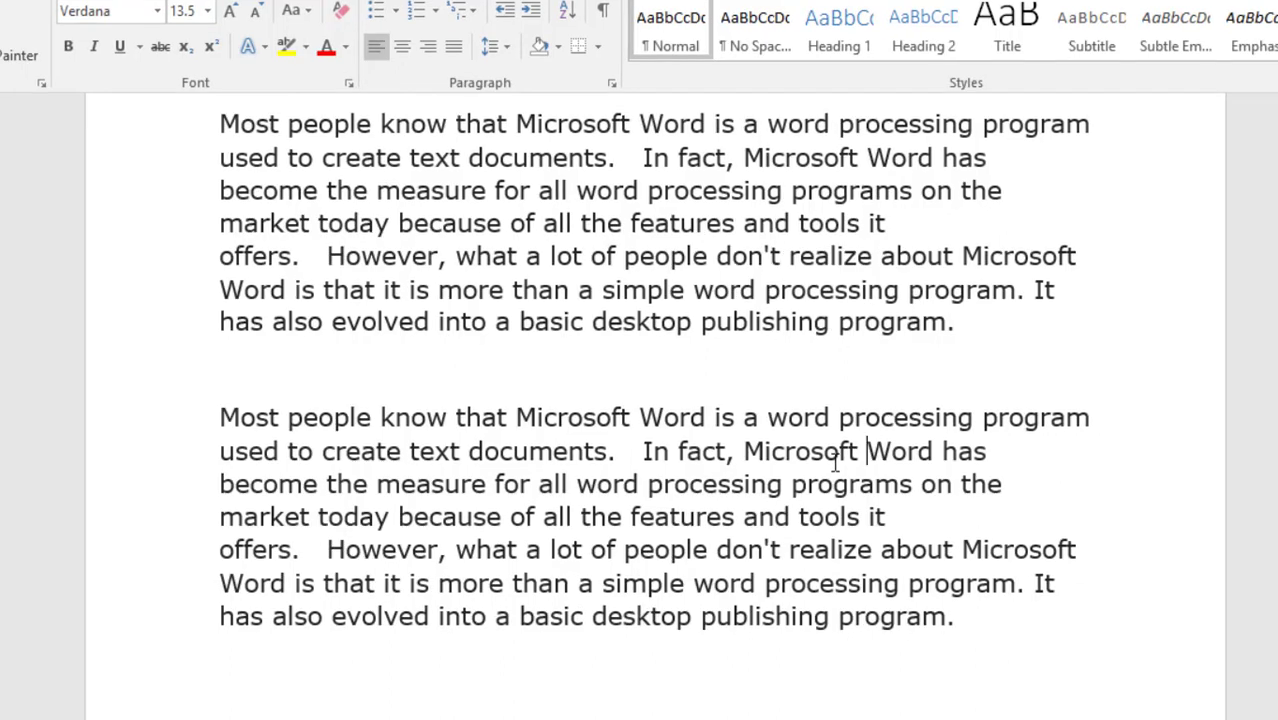
pyautogui.press('Left')
pyautogui.press('Left')
pyautogui.press('Left')
pyautogui.hotkey('ctrl', 'Right')
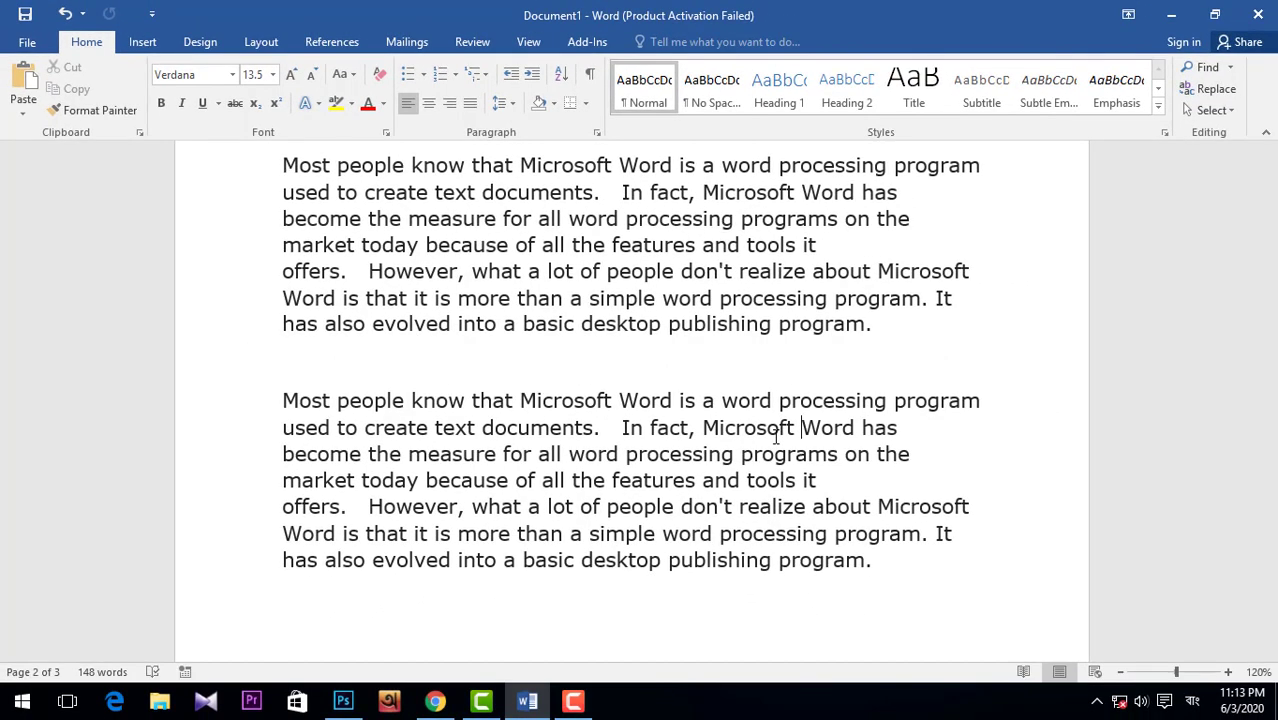
# Step: Step the caret letter by letter through 'Microsoft', ending just before the word
pyautogui.click(777, 444)
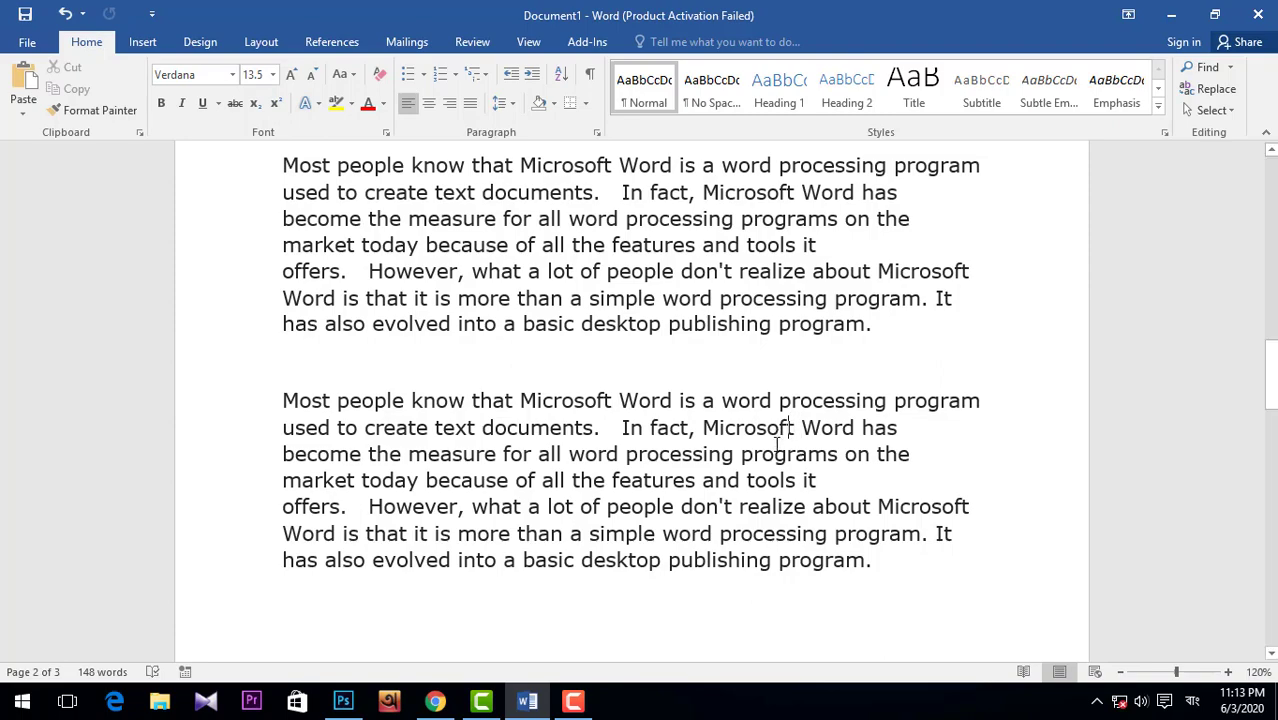
pyautogui.press('Right')
pyautogui.click(738, 430)
pyautogui.press('Right')
pyautogui.press('Right')
pyautogui.press('Left')
pyautogui.click(703, 430)
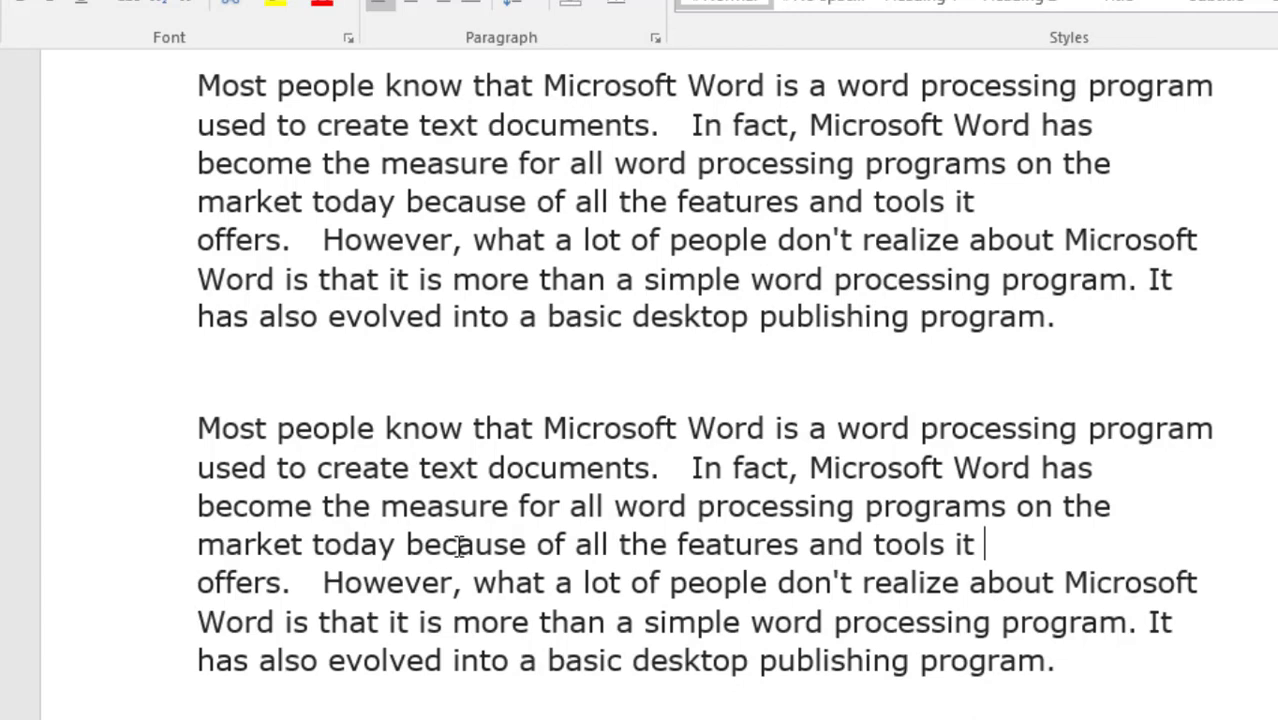
# Step: Send the caret to the line start, then set it one letter inside 'measure' in the second paragraph
pyautogui.press('Home')
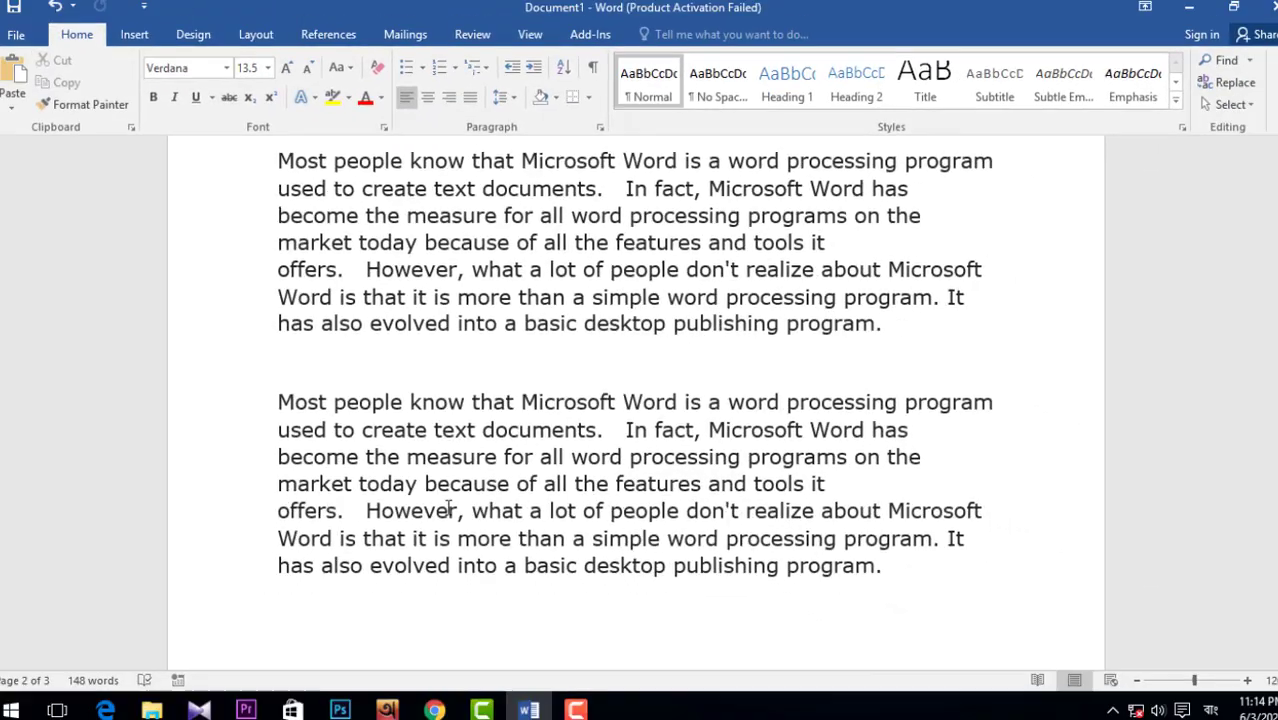
pyautogui.scroll(2, 343, 534)
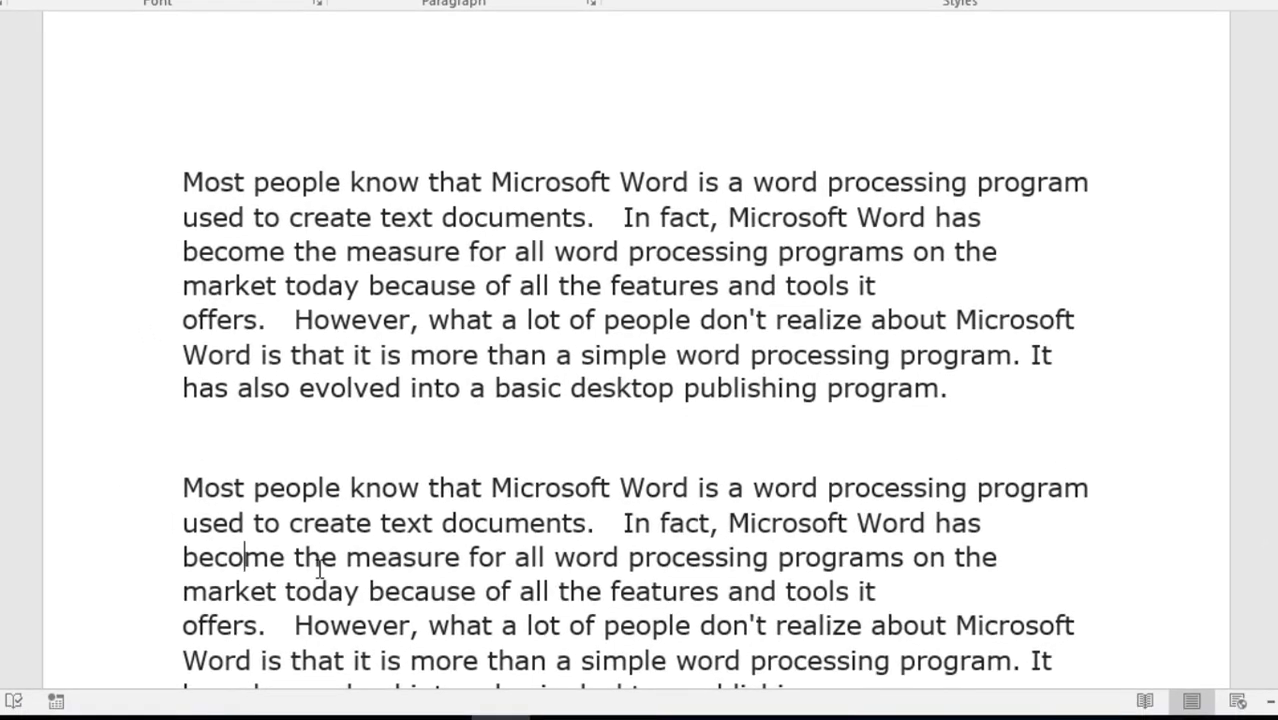
pyautogui.scroll(-1, 318, 570)
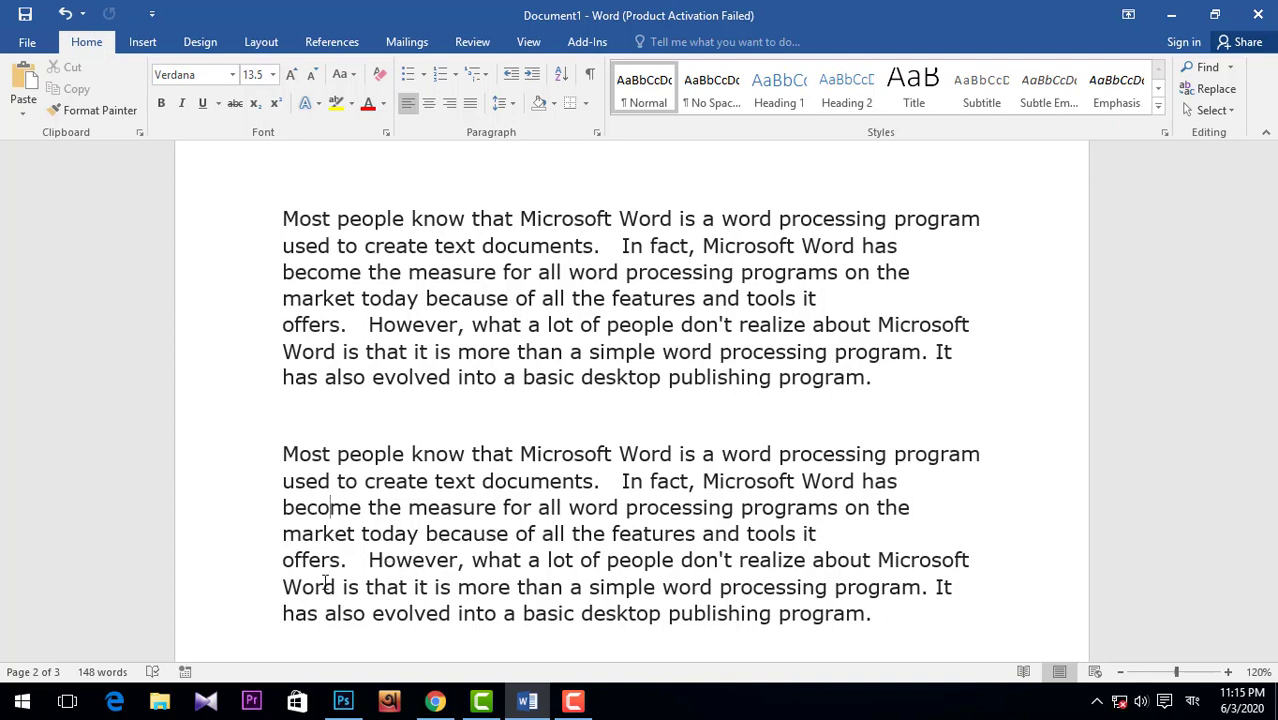
pyautogui.click(437, 499)
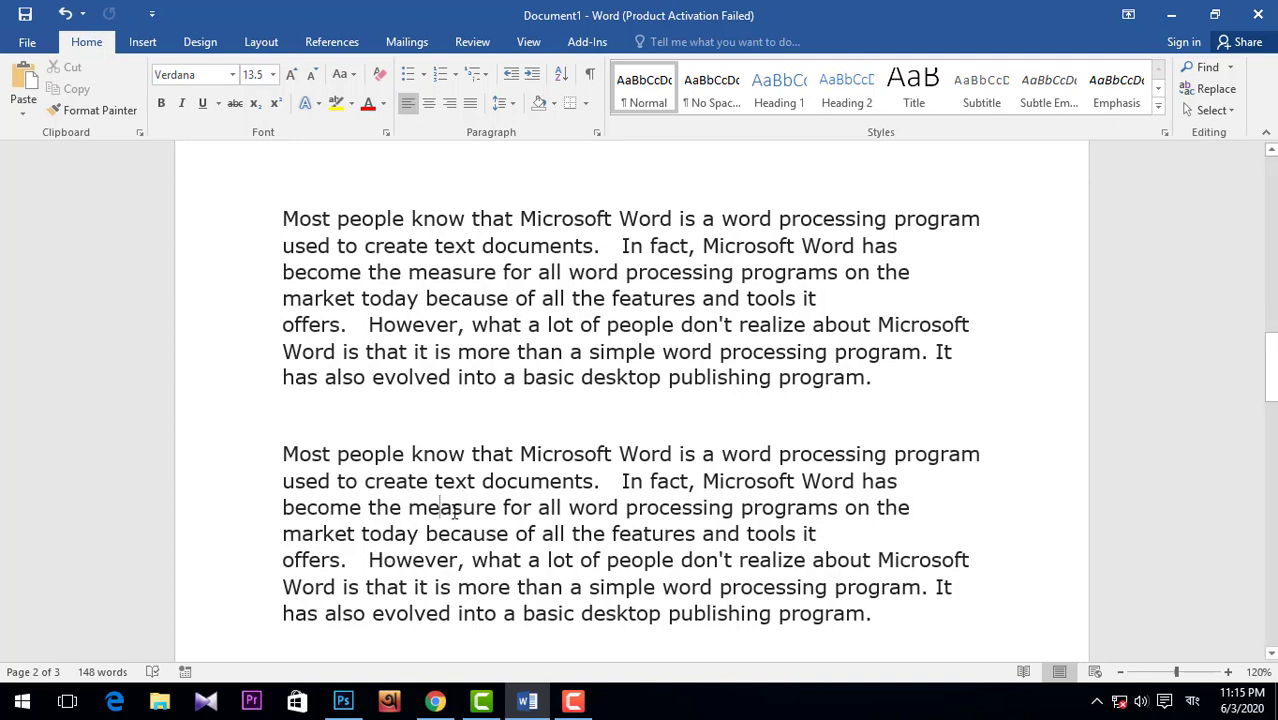
pyautogui.click(451, 512)
# Step: Jump to the document's start, zoom out, then jump to its end on page 3
pyautogui.hotkey('ctrl', 'Home')
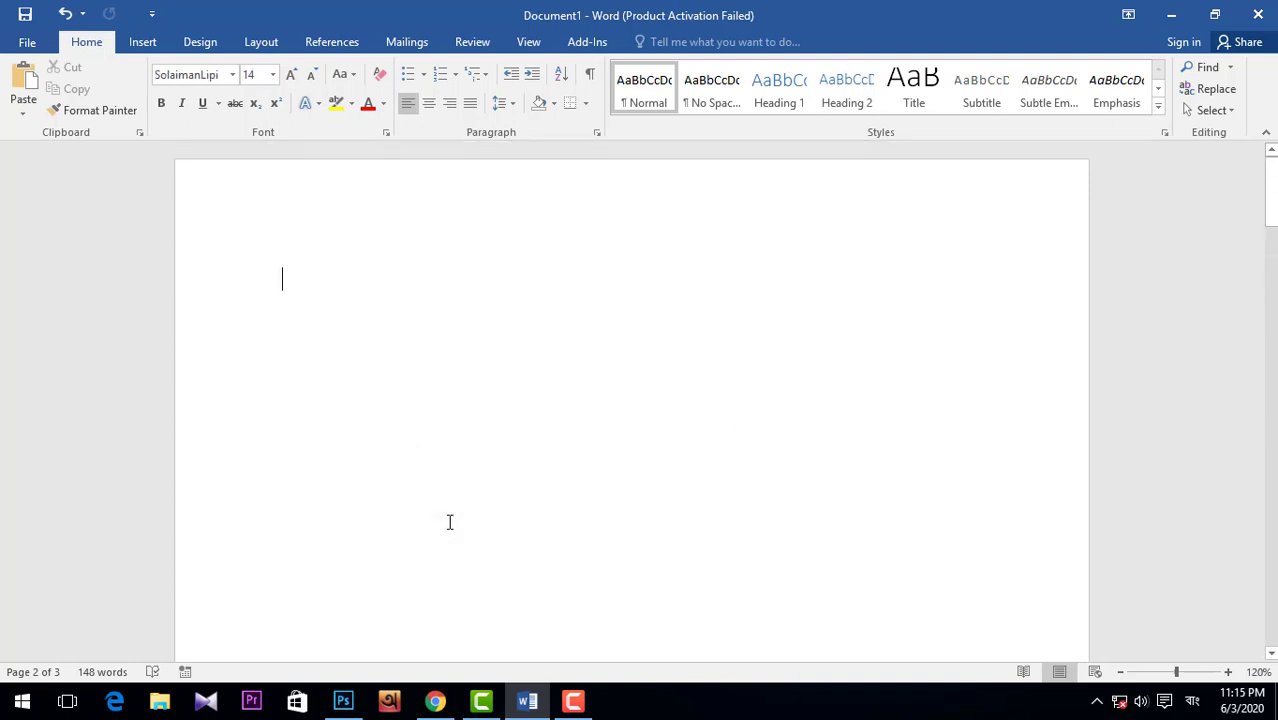
pyautogui.scroll(-1, 418, 446)
pyautogui.scroll(-4, 418, 446)
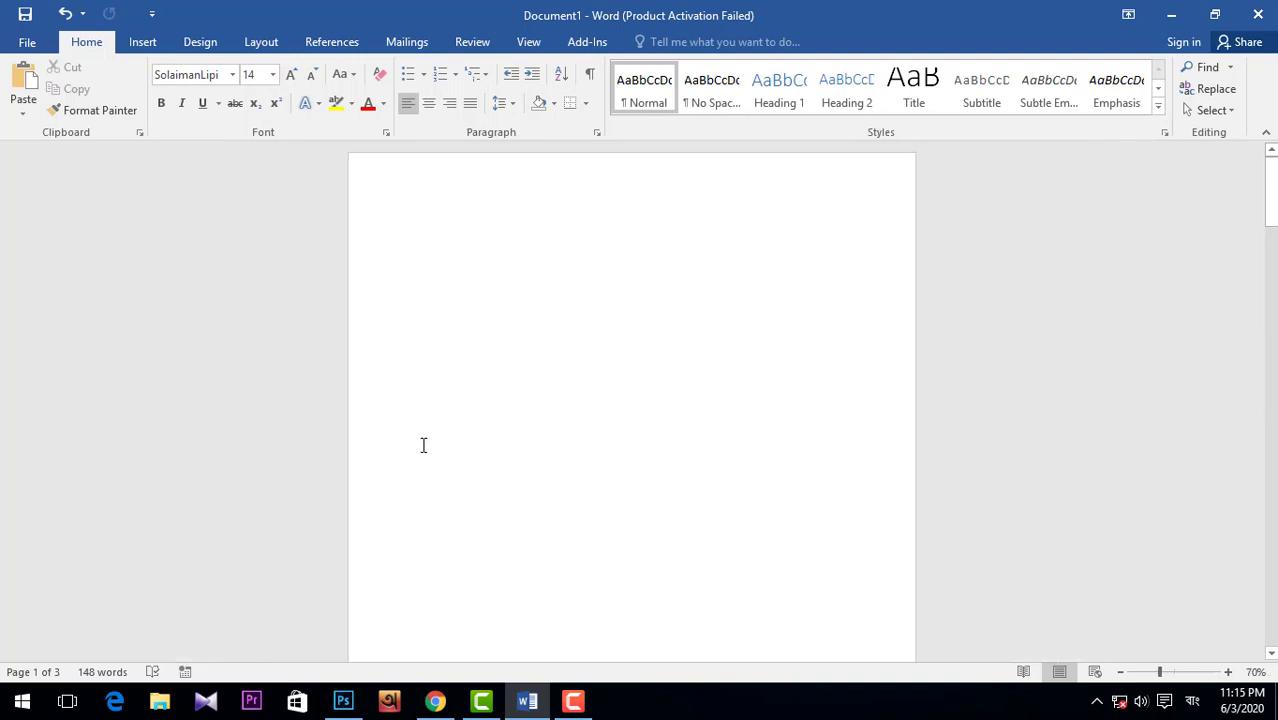
pyautogui.scroll(-1, 422, 446)
pyautogui.scroll(-2, 450, 452)
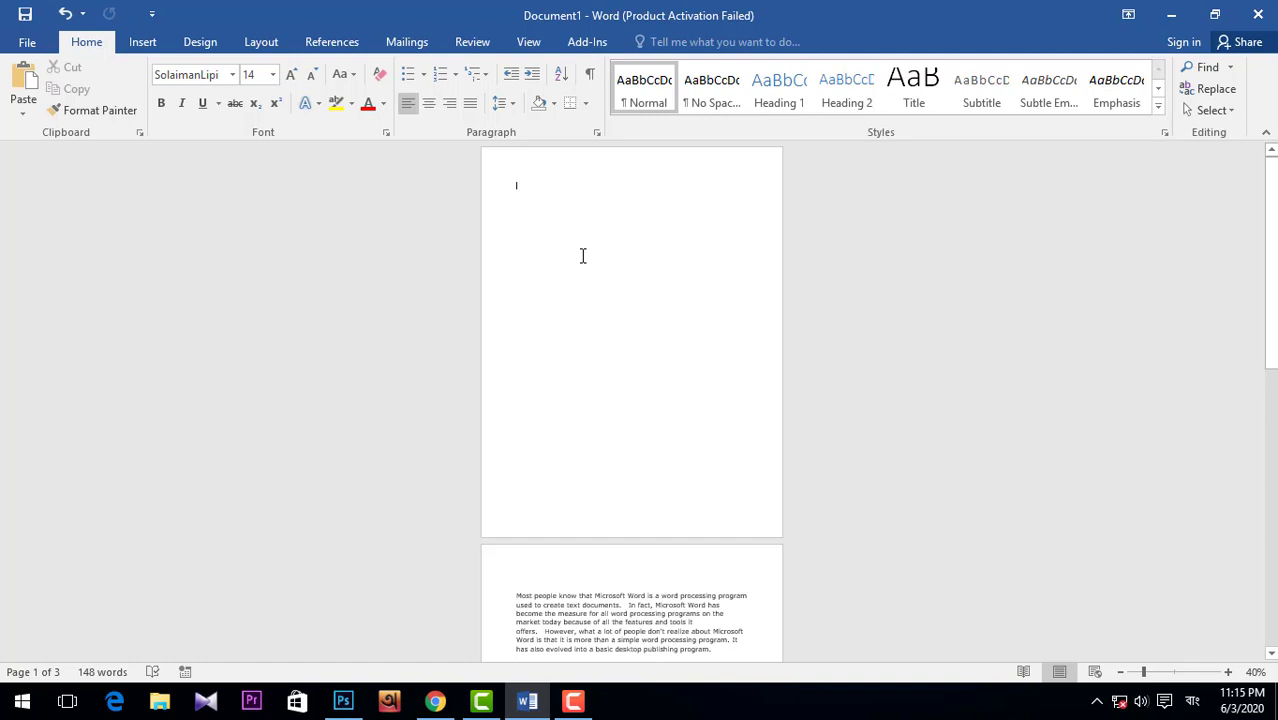
pyautogui.hotkey('ctrl', 'End')
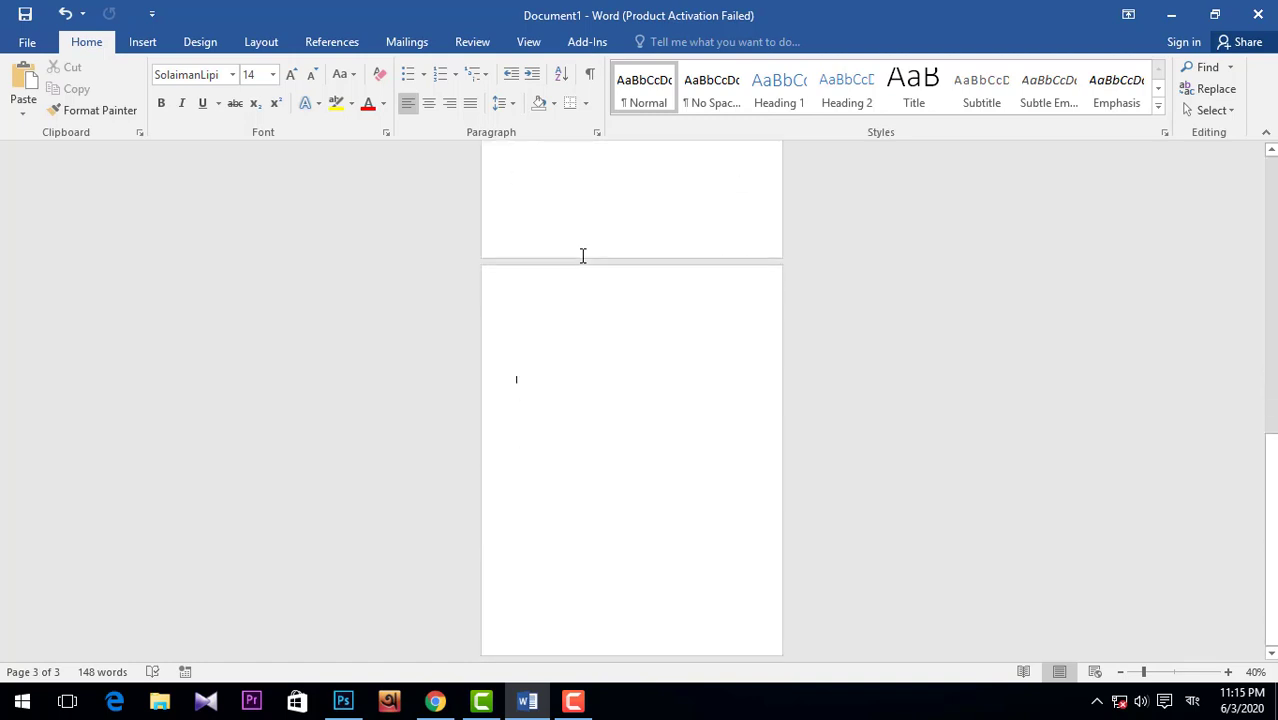
pyautogui.scroll(-3, 585, 271)
pyautogui.scroll(4, 599, 288)
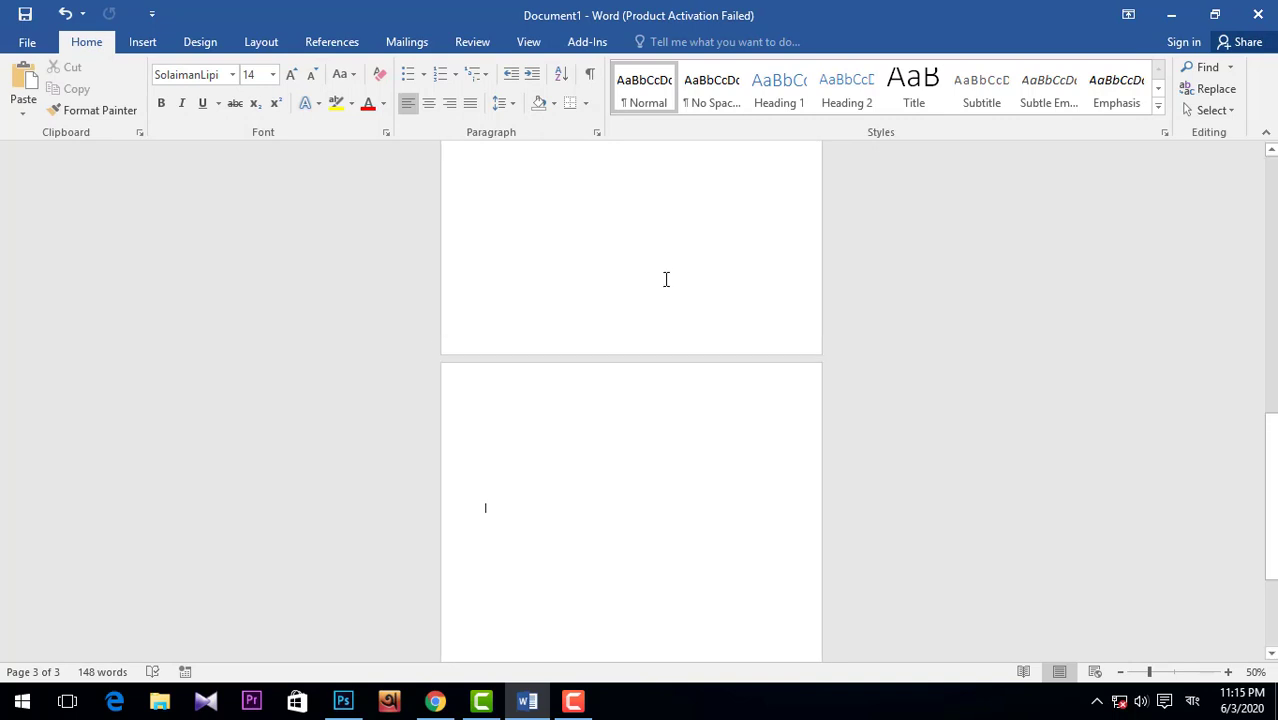
pyautogui.scroll(3, 666, 279)
# Step: Place the caret in page 2's text, page up to page 1, then page down back to page 2
pyautogui.click(599, 214)
pyautogui.scroll(3, 599, 214)
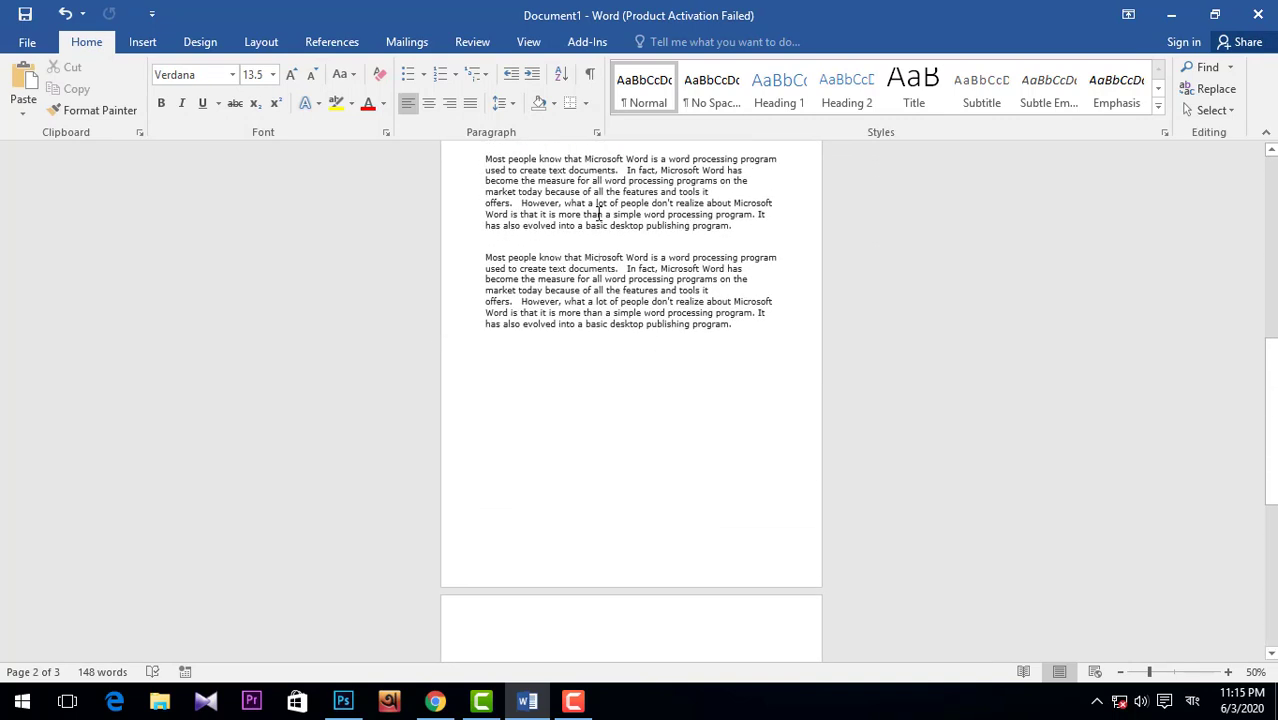
pyautogui.scroll(3, 599, 214)
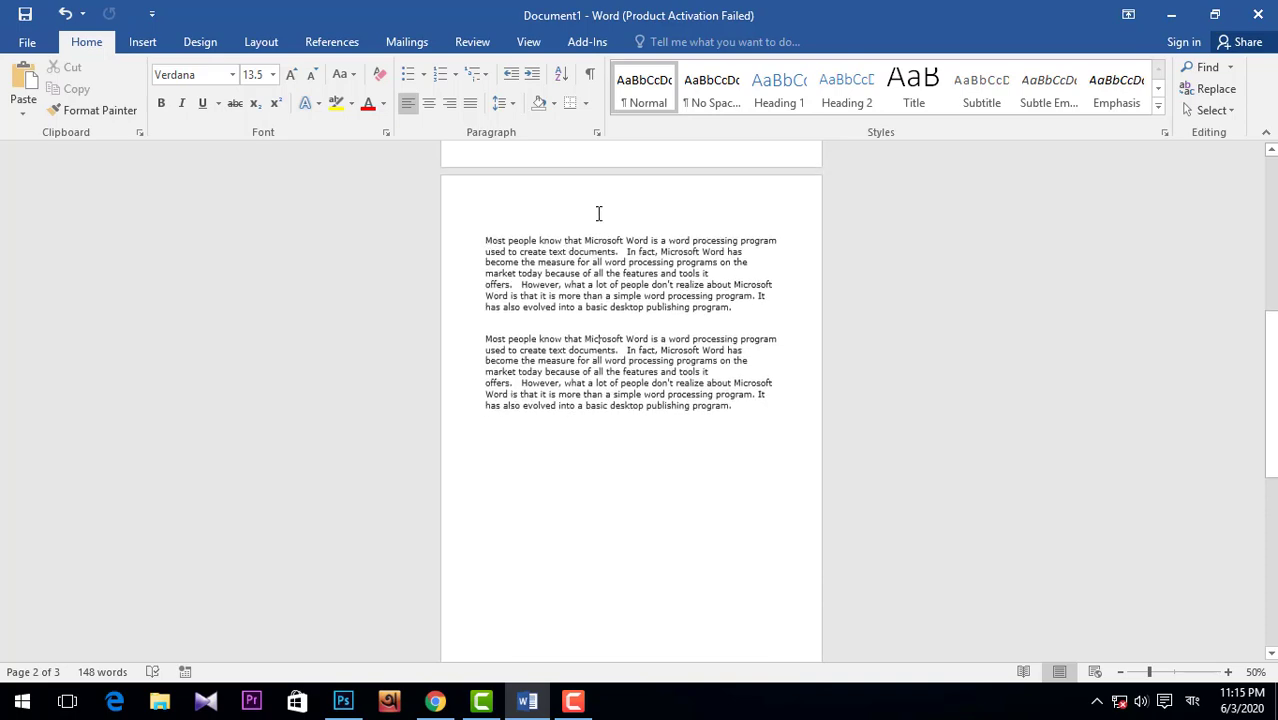
pyautogui.scroll(5, 668, 258)
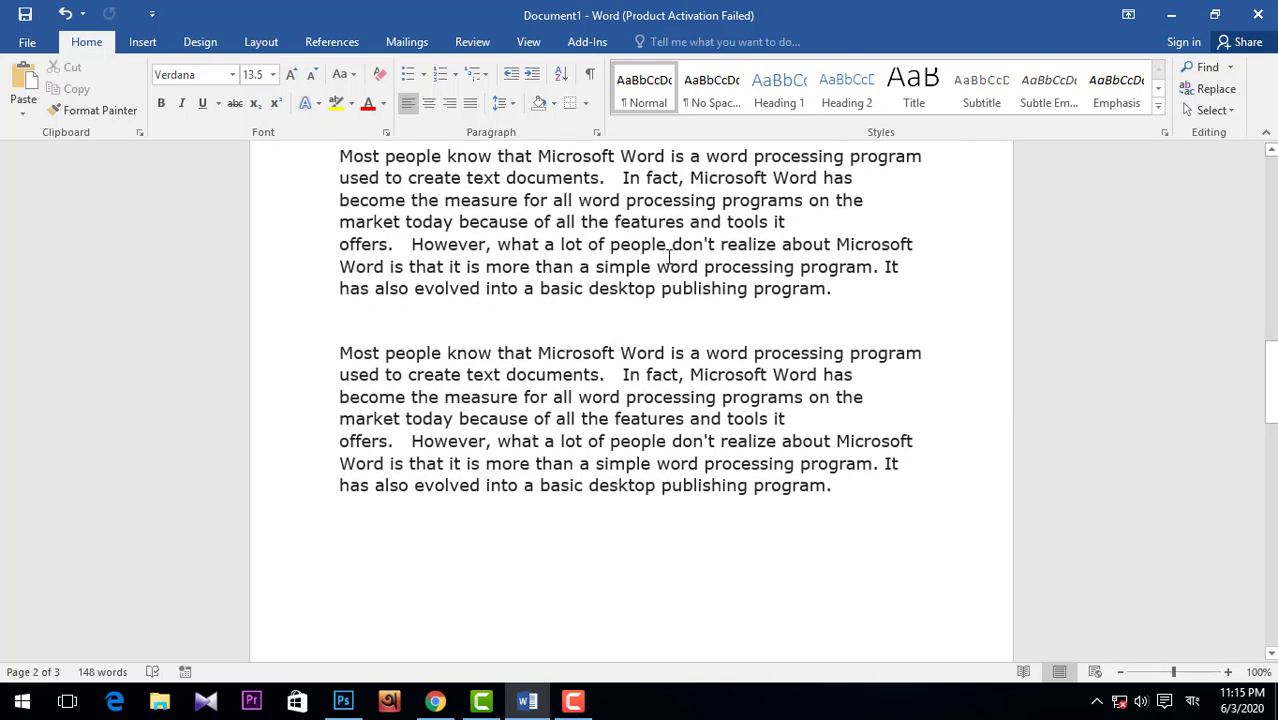
pyautogui.press('pageup')
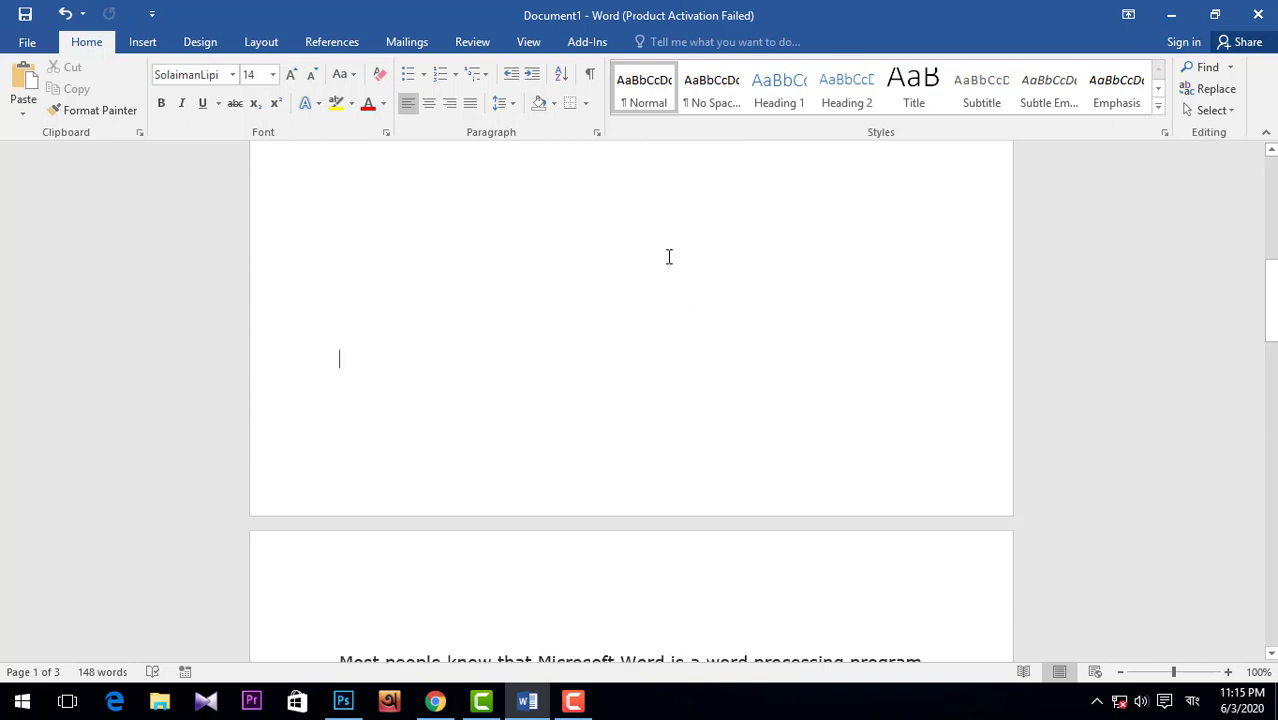
pyautogui.press('pagedown')
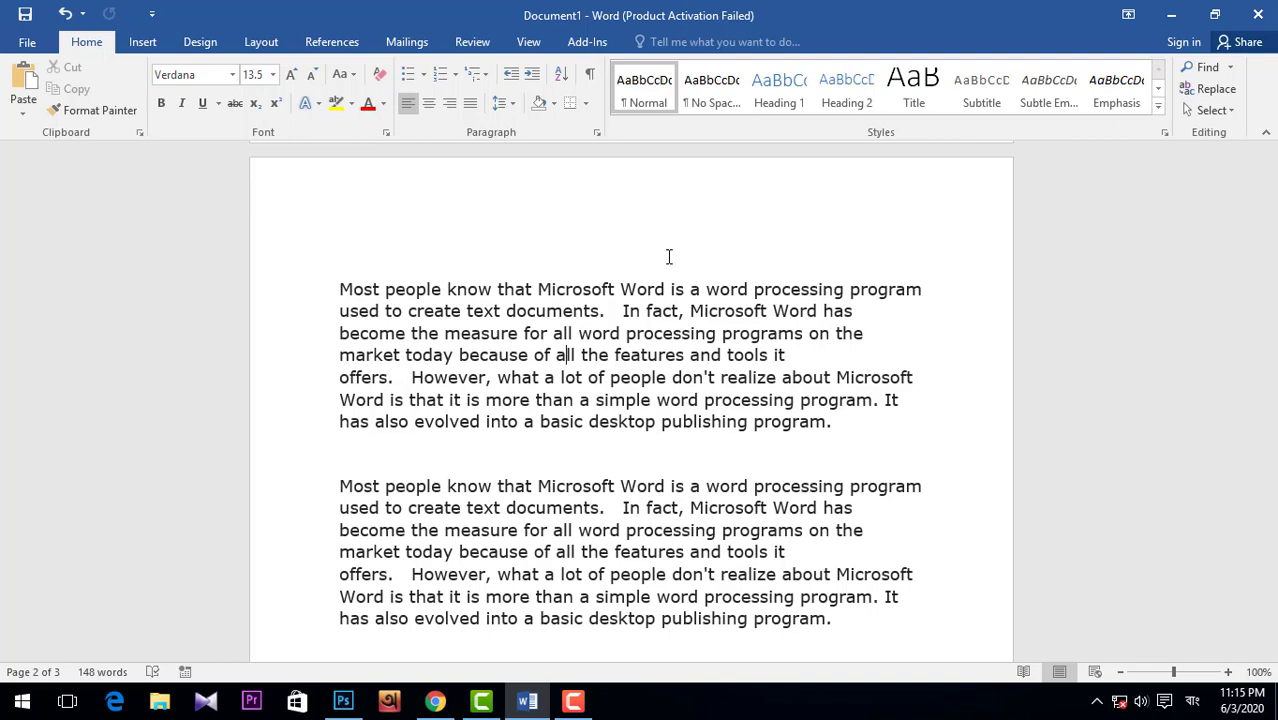
pyautogui.scroll(-1, 590, 271)
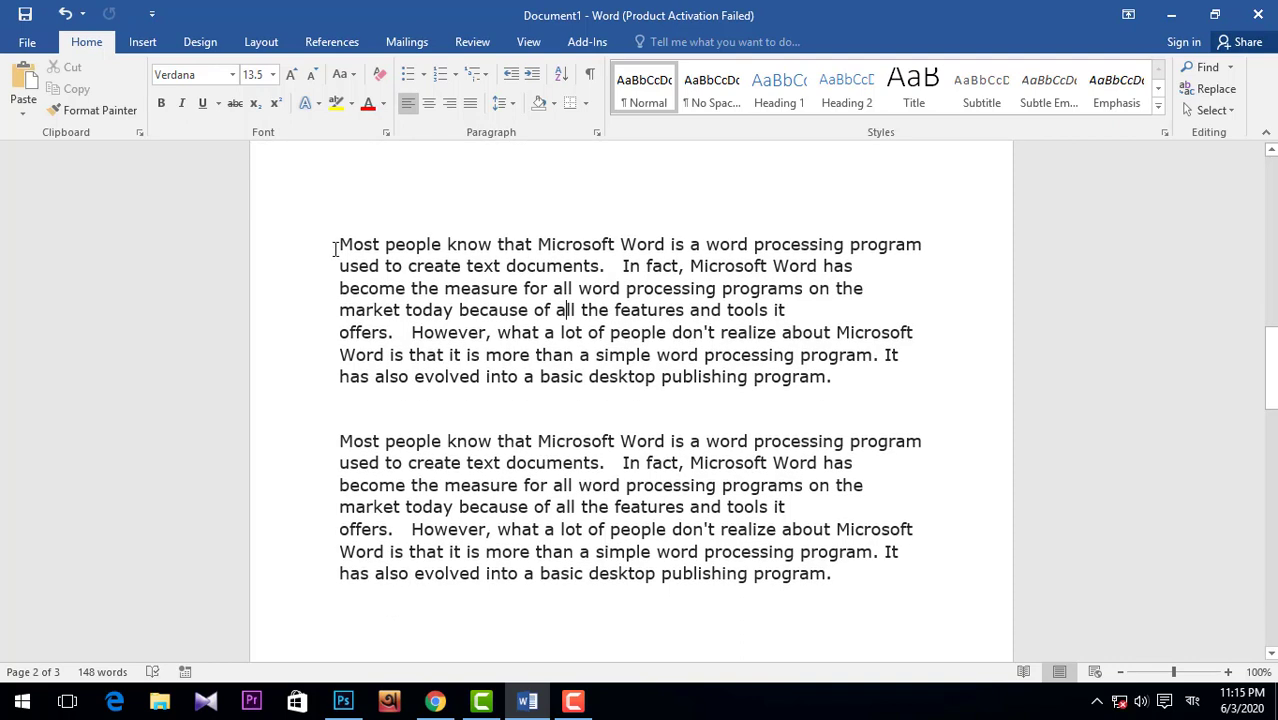
pyautogui.moveTo(339, 244); pyautogui.dragTo(831, 384)
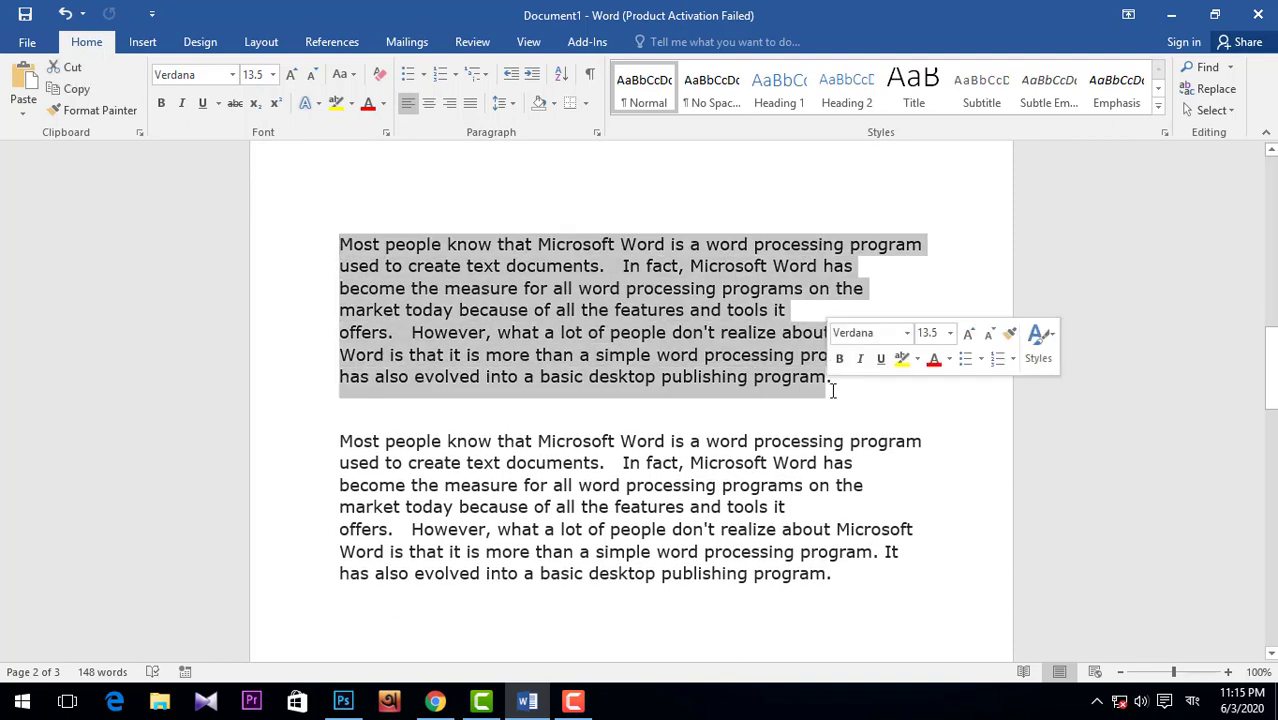
pyautogui.click(545, 338)
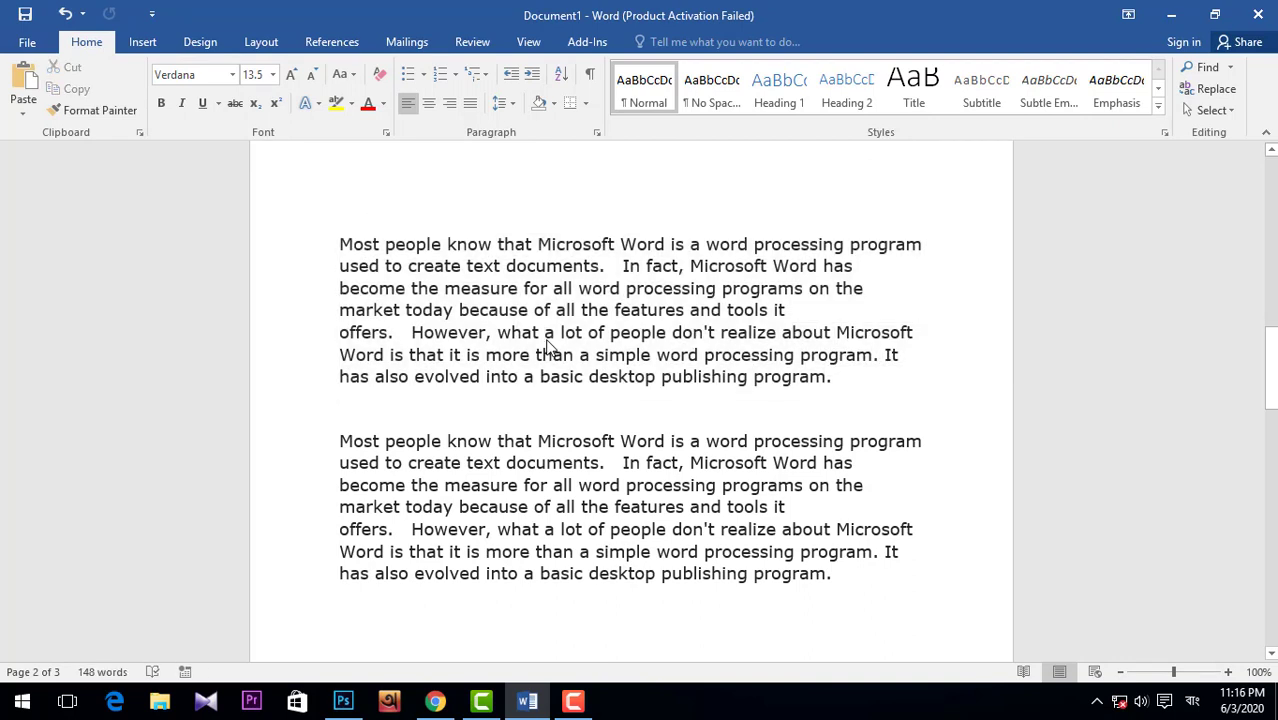
pyautogui.click(729, 338)
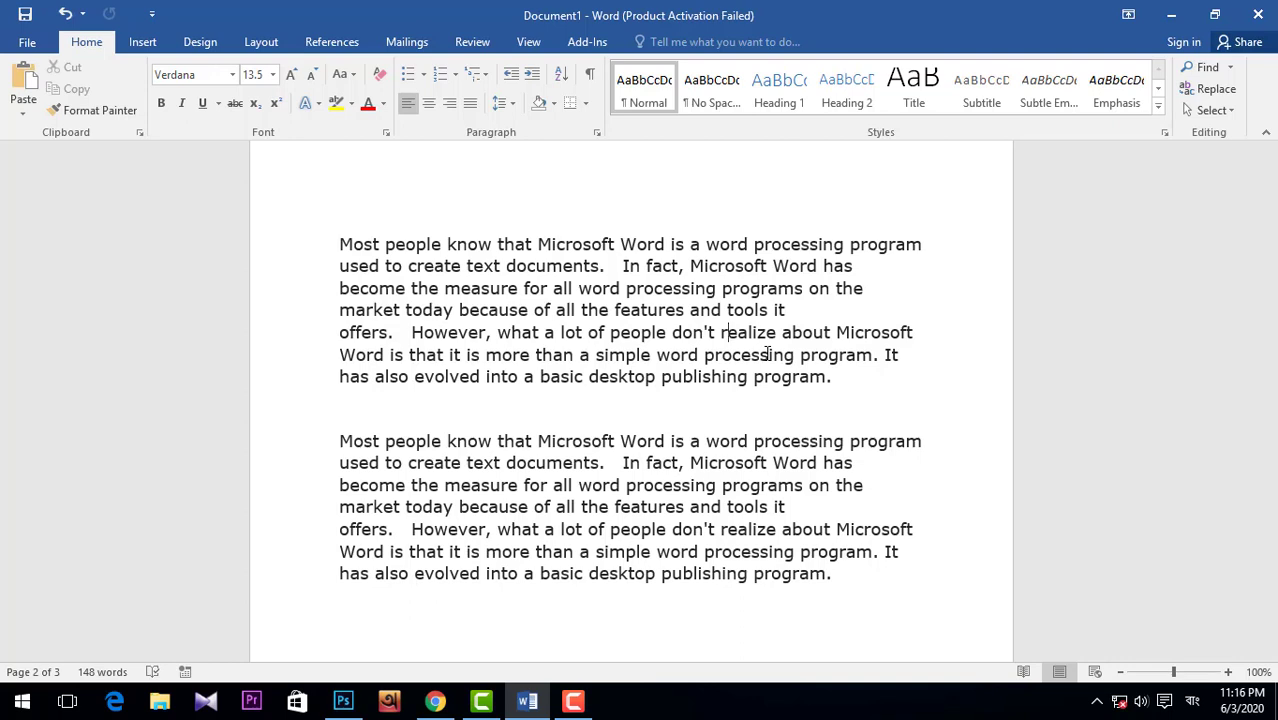
pyautogui.hotkey('ctrl', 'Up')
pyautogui.press('Down')
pyautogui.press('Down')
pyautogui.press('Down')
pyautogui.press('Down')
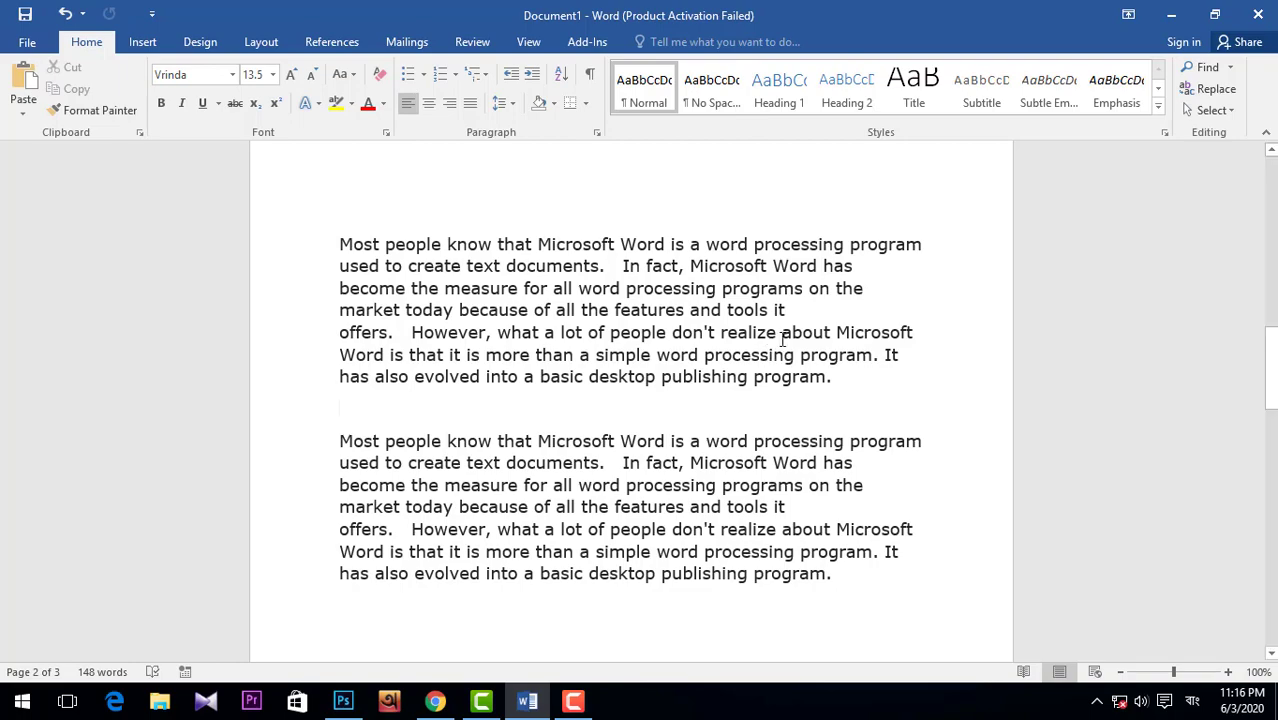
# Step: Set the caret after 'desktop' and open the Go To tab of Find and Replace
pyautogui.scroll(3, 812, 313)
pyautogui.scroll(-7, 810, 314)
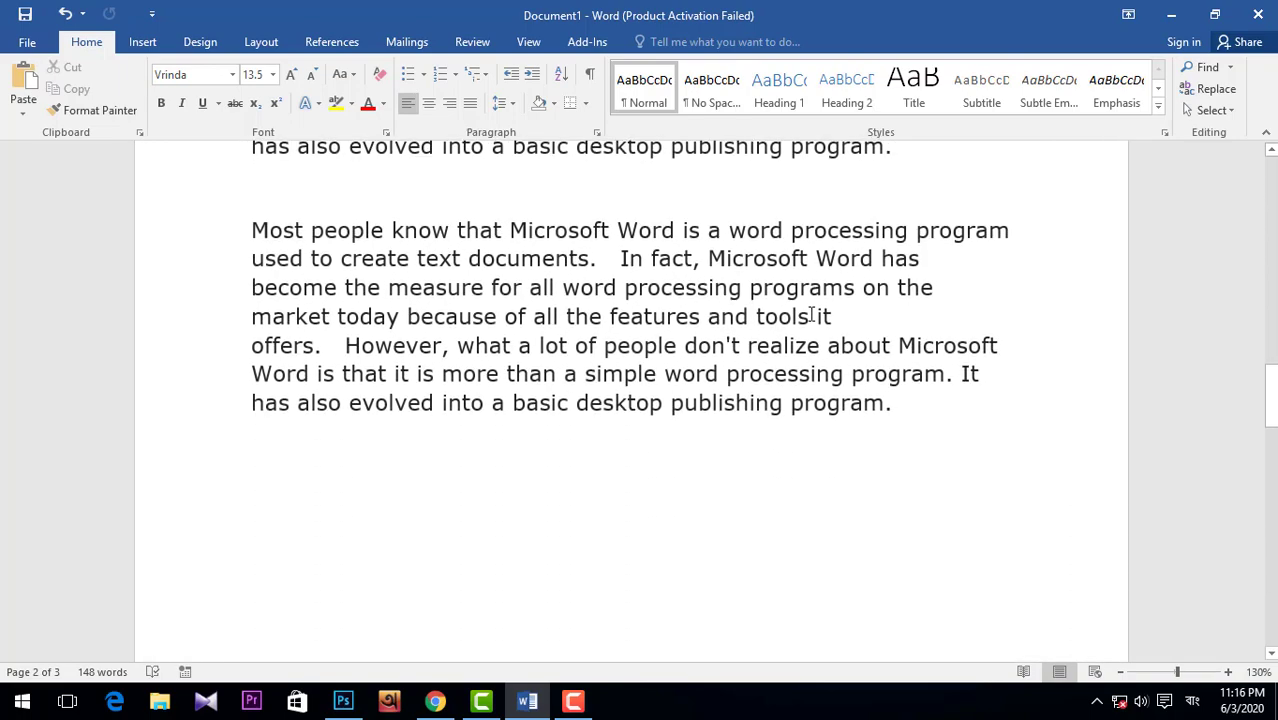
pyautogui.scroll(6, 808, 315)
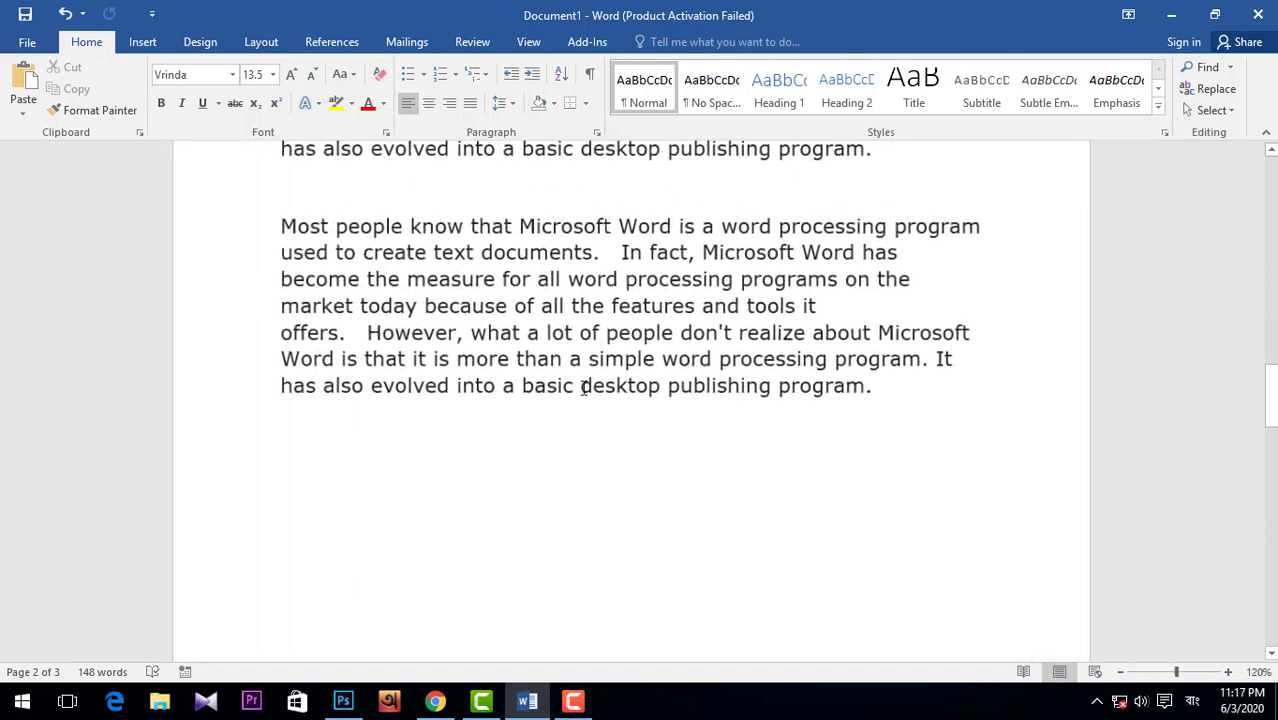
pyautogui.click(661, 383)
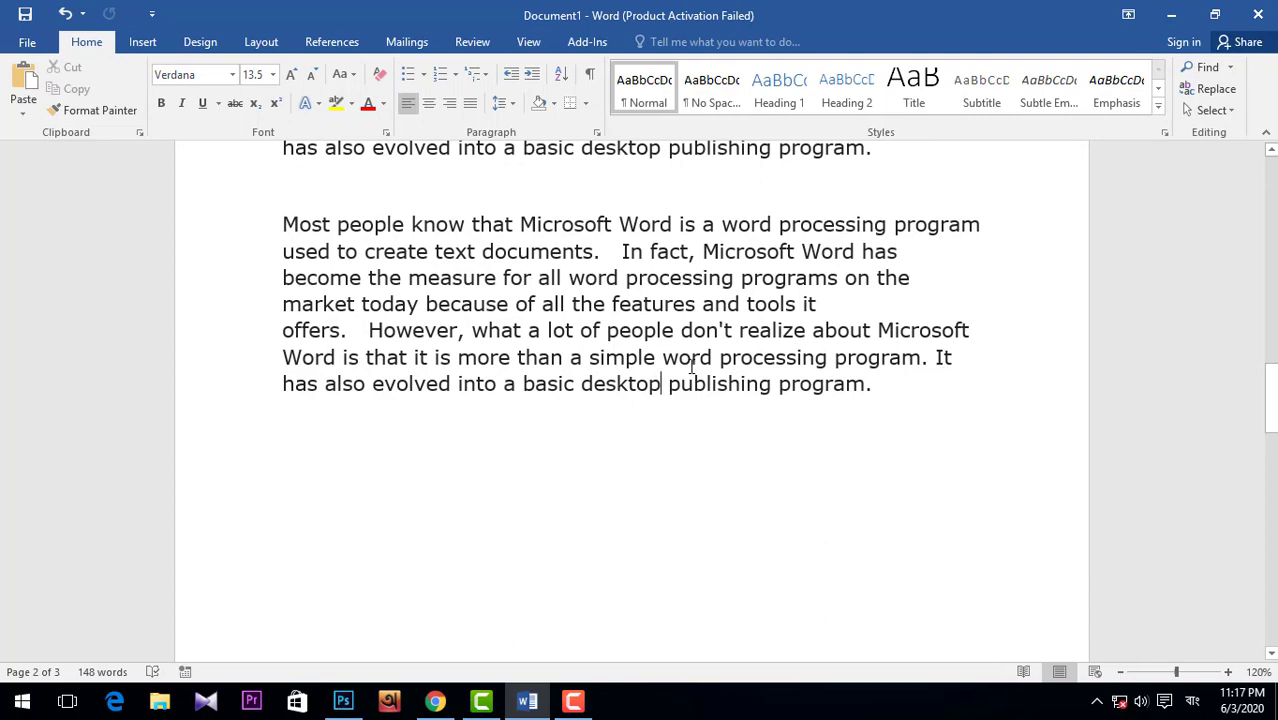
pyautogui.scroll(-3, 700, 378)
pyautogui.scroll(5, 697, 373)
pyautogui.scroll(1, 697, 373)
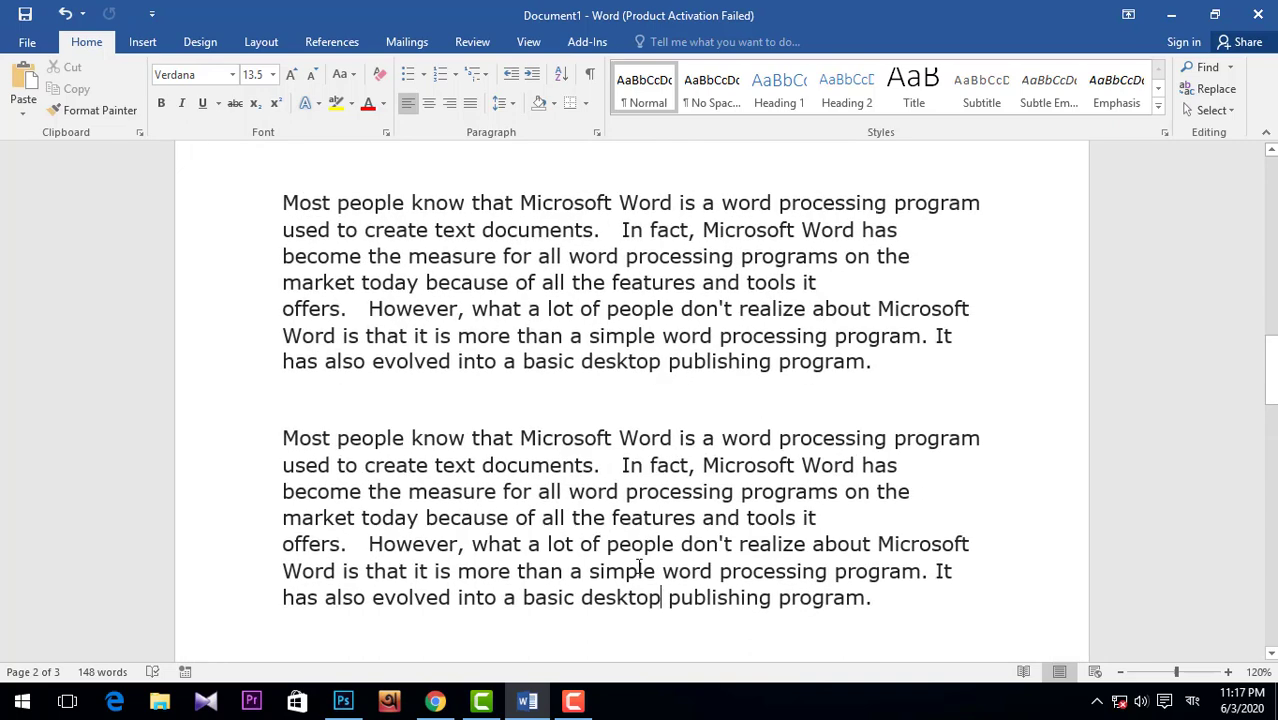
pyautogui.hotkey('ctrl', 'g')
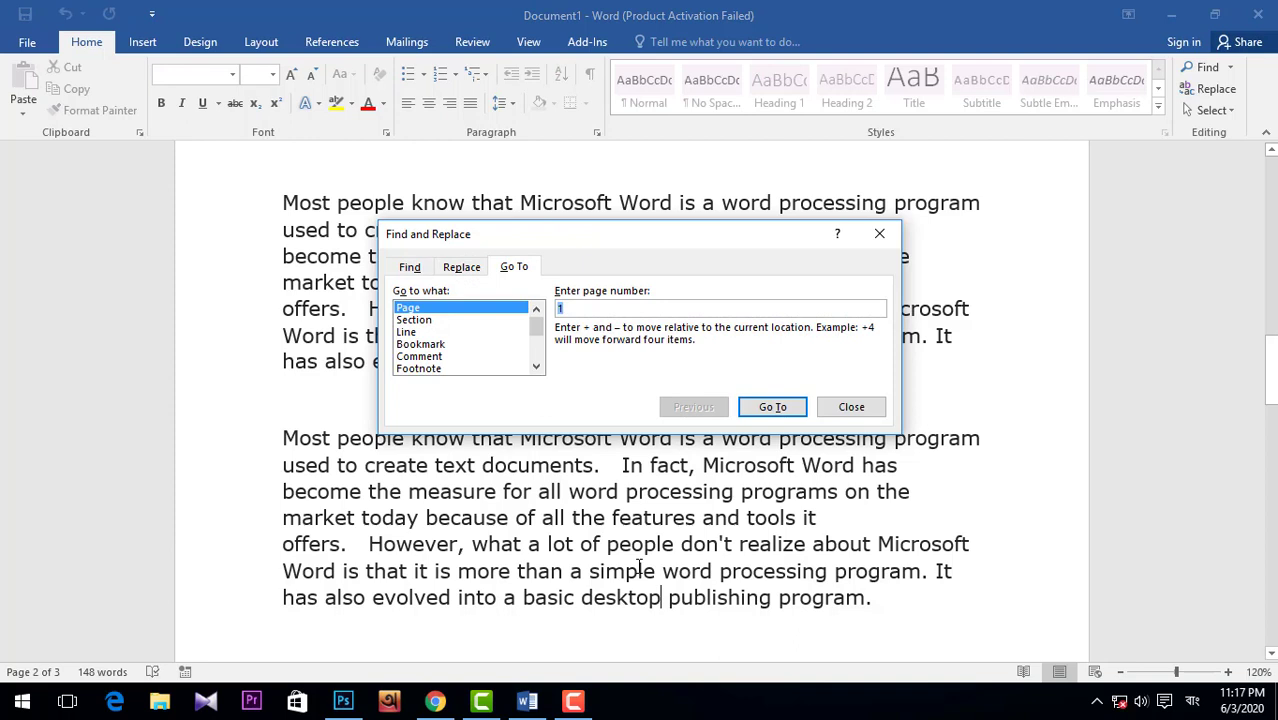
# Step: Go to page 3 by page number, then close the Find and Replace dialog
pyautogui.write('3')
pyautogui.press('Return')
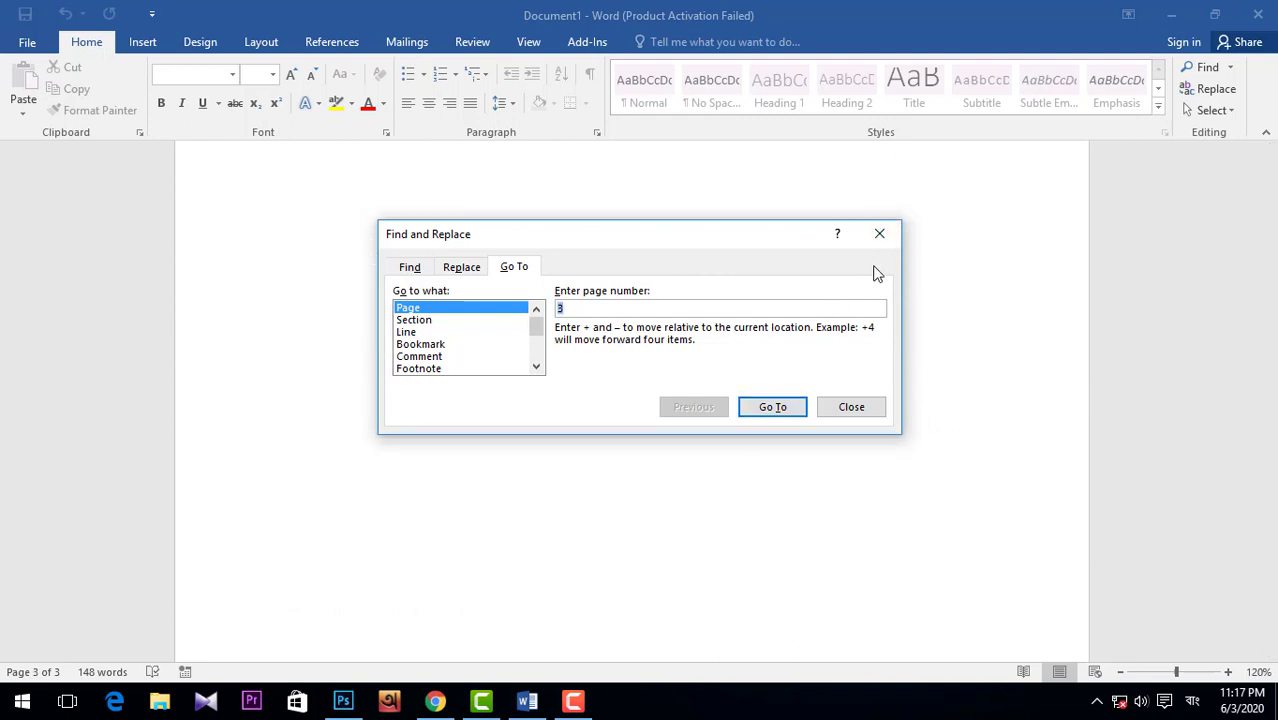
pyautogui.click(879, 233)
# Step: Zoom the document view out and then back in with Ctrl+scroll
pyautogui.keyDown('ctrl'); pyautogui.scroll(-3, 826, 312); pyautogui.keyUp('ctrl')
pyautogui.keyDown('ctrl'); pyautogui.scroll(-5, 790, 335); pyautogui.keyUp('ctrl')
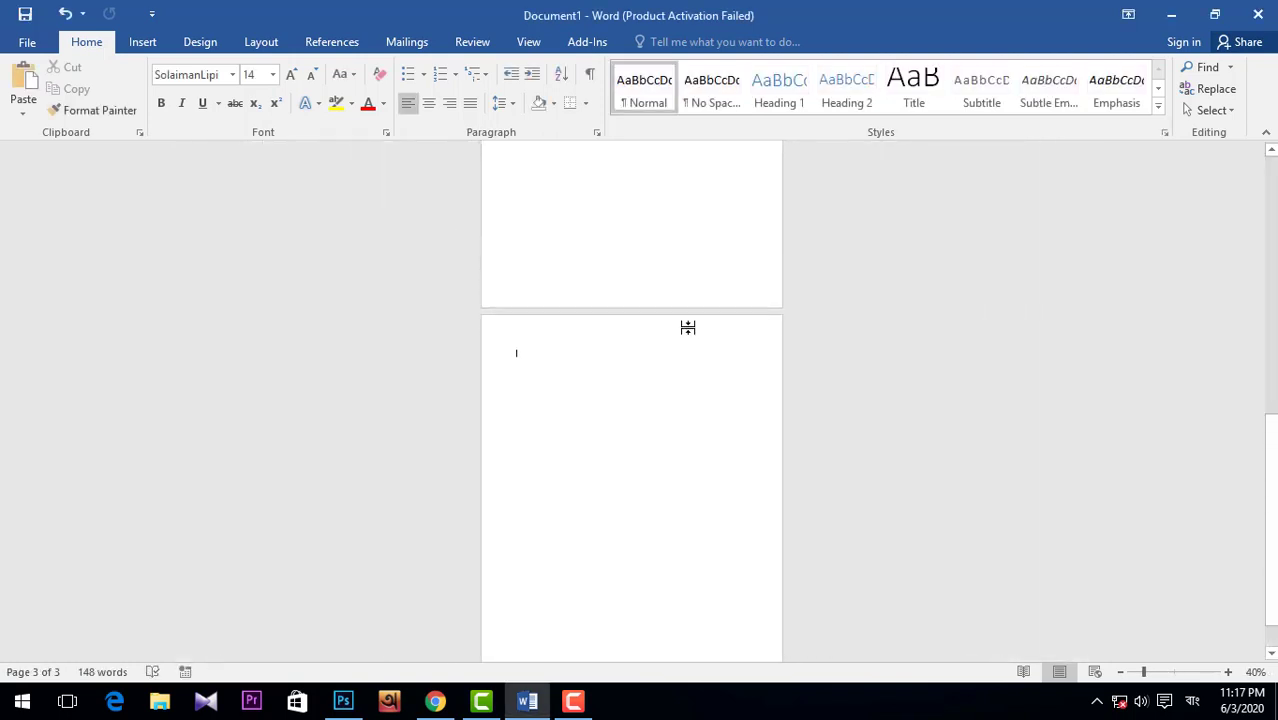
pyautogui.scroll(3, 670, 351)
pyautogui.keyDown('ctrl'); pyautogui.scroll(-1, 615, 433); pyautogui.keyUp('ctrl')
pyautogui.keyDown('ctrl'); pyautogui.scroll(-2, 600, 477); pyautogui.keyUp('ctrl')
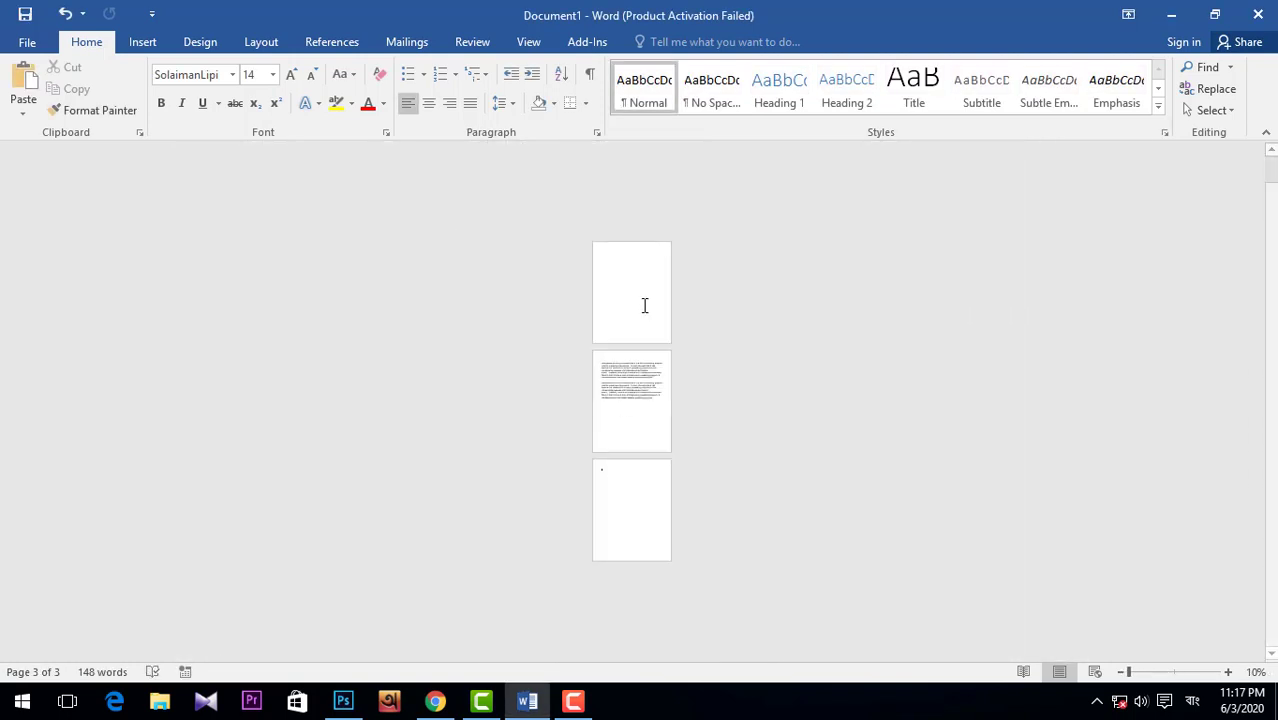
pyautogui.keyDown('ctrl'); pyautogui.scroll(8, 659, 502); pyautogui.keyUp('ctrl')
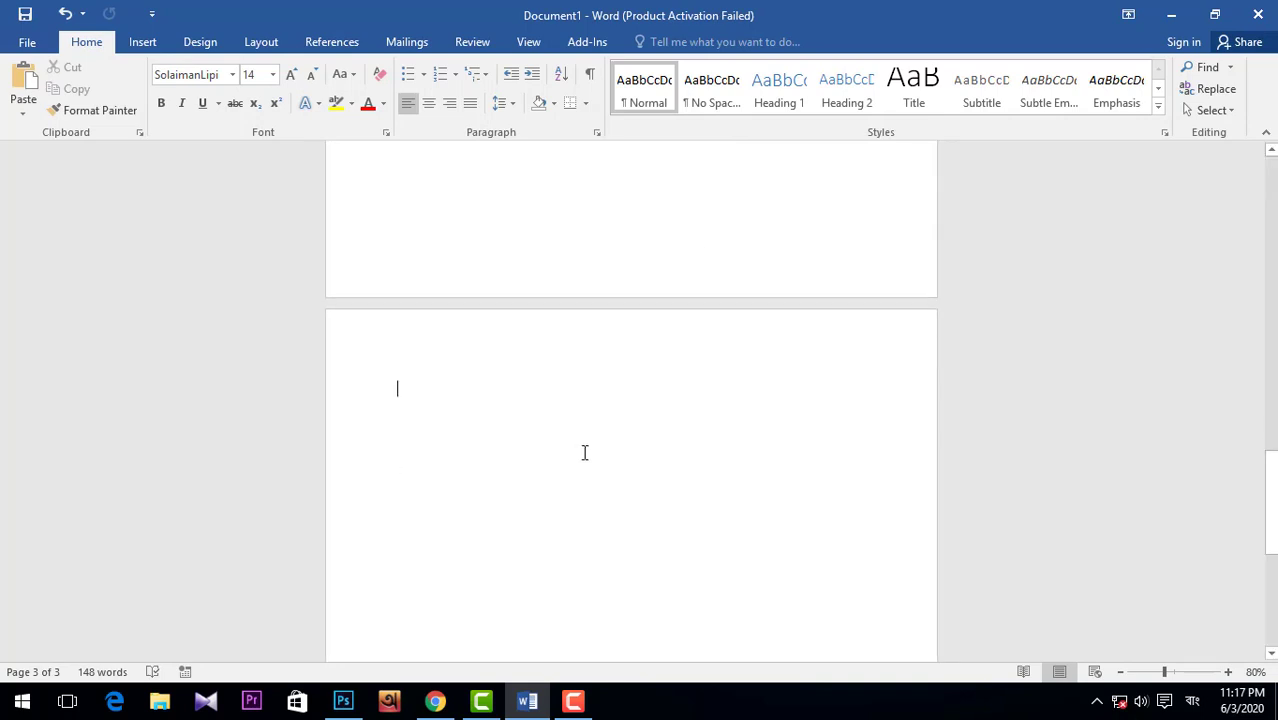
pyautogui.scroll(6, 599, 428)
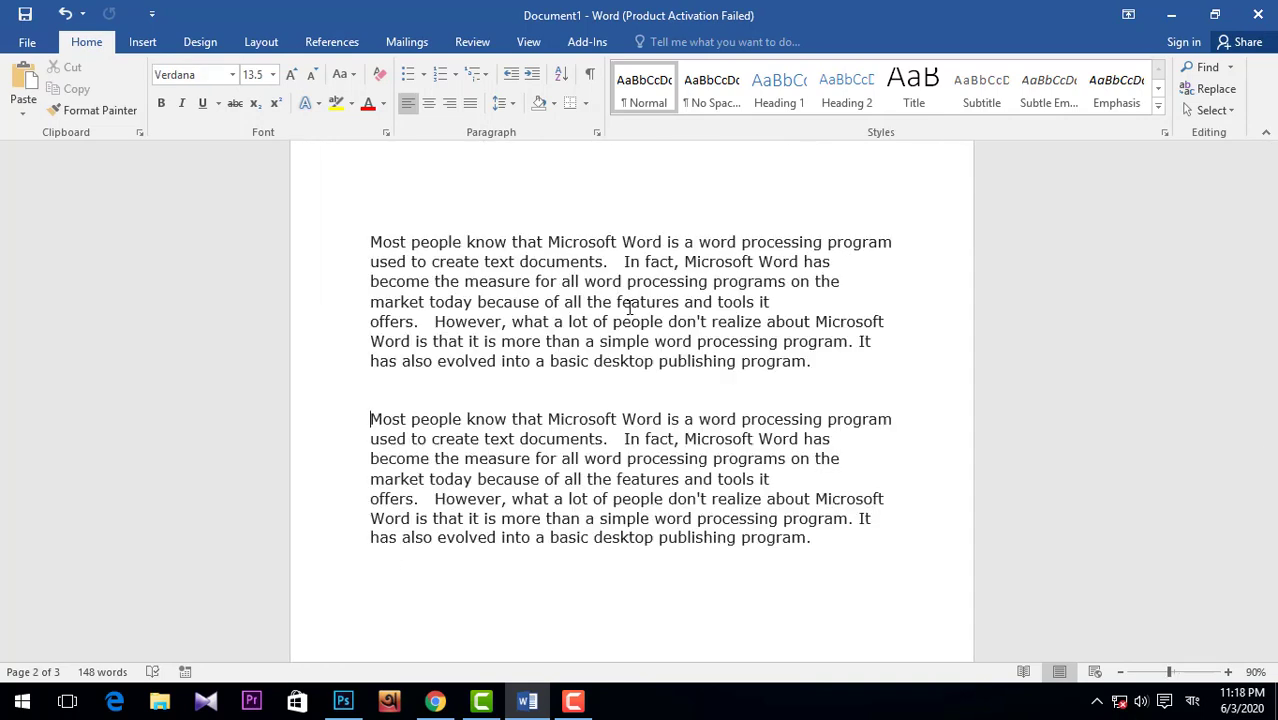